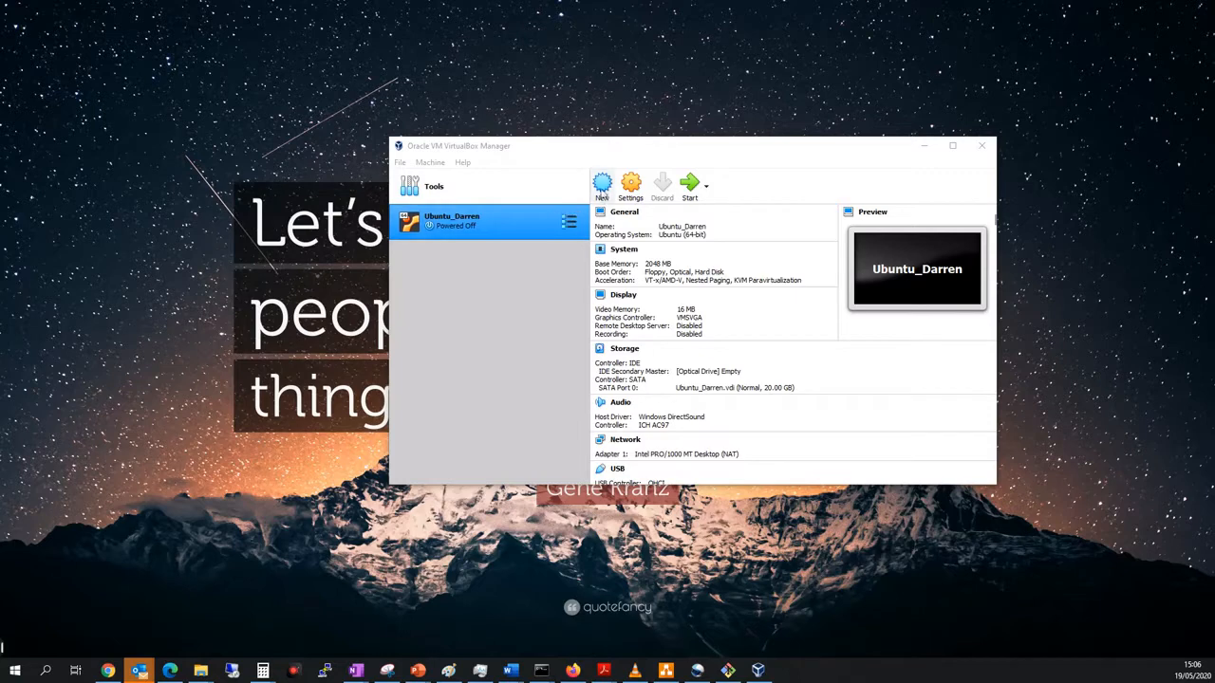
Create a virtual machine named "Centos 8" with 2048 MB of memory and a new virtual hard disk.
click(601, 186)
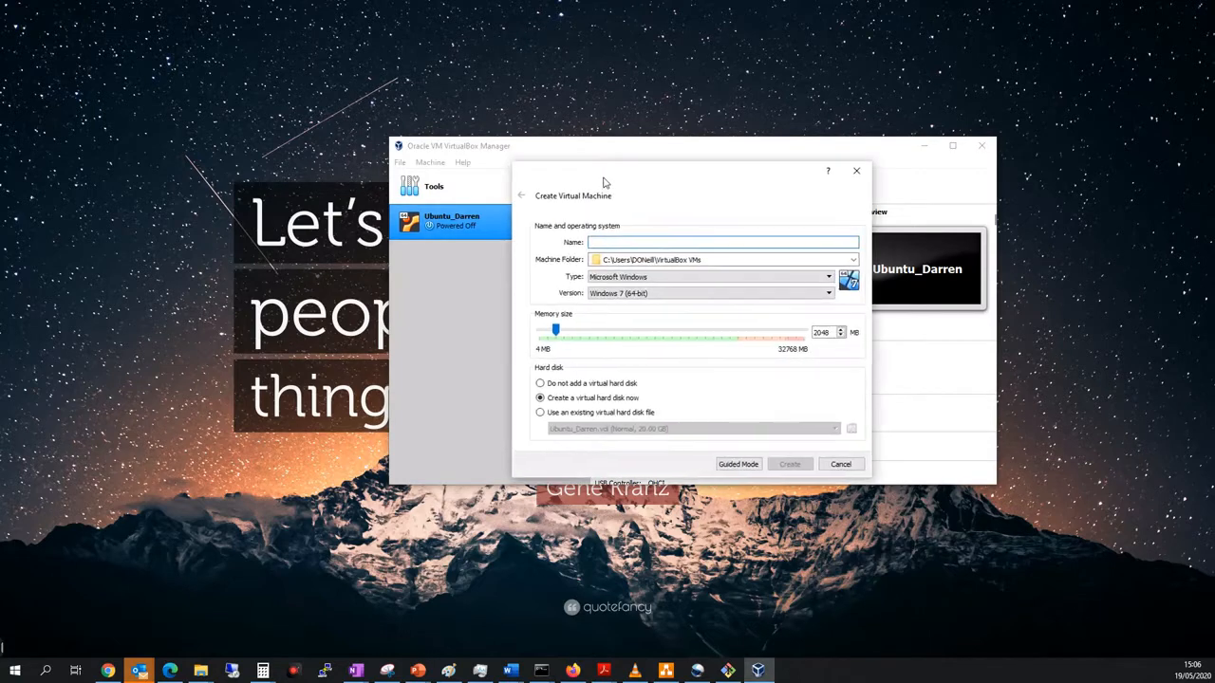
text(Centos 8)
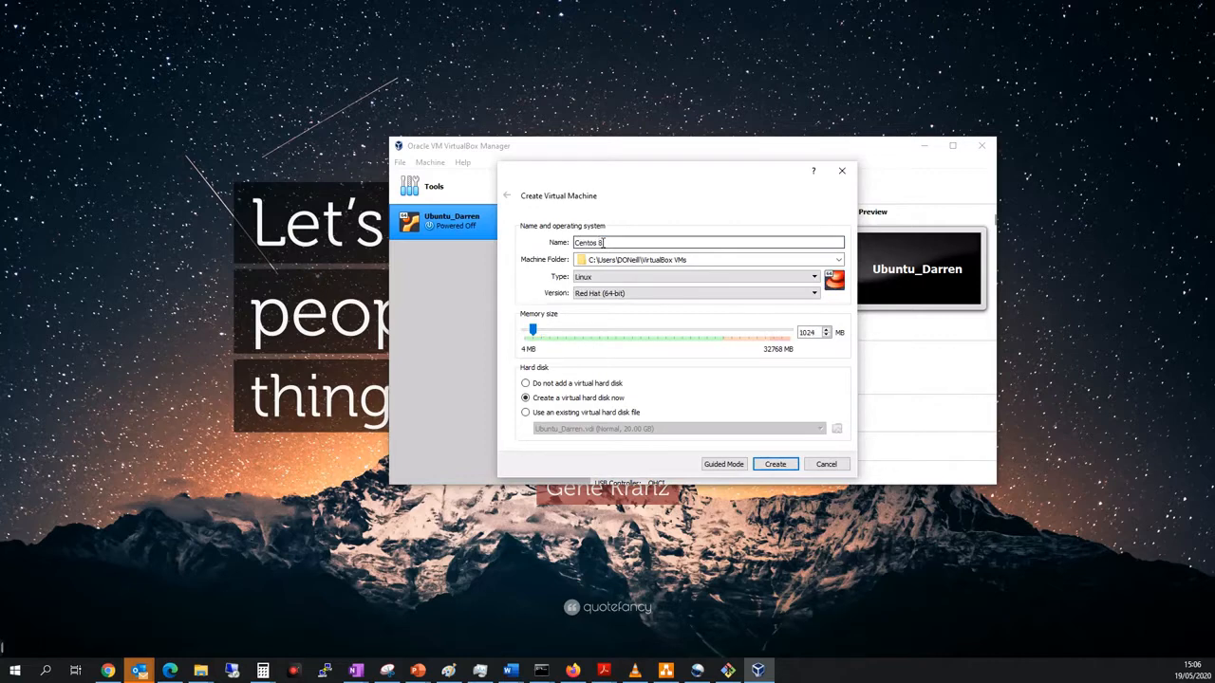
click(558, 330)
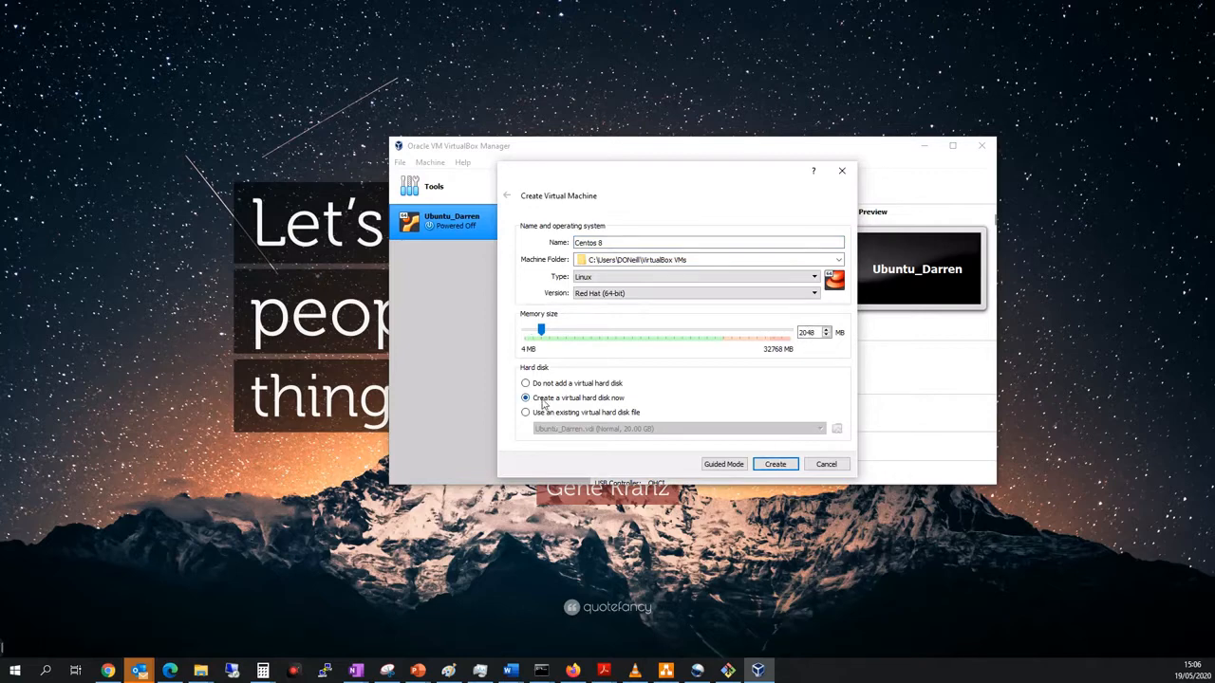
click(775, 464)
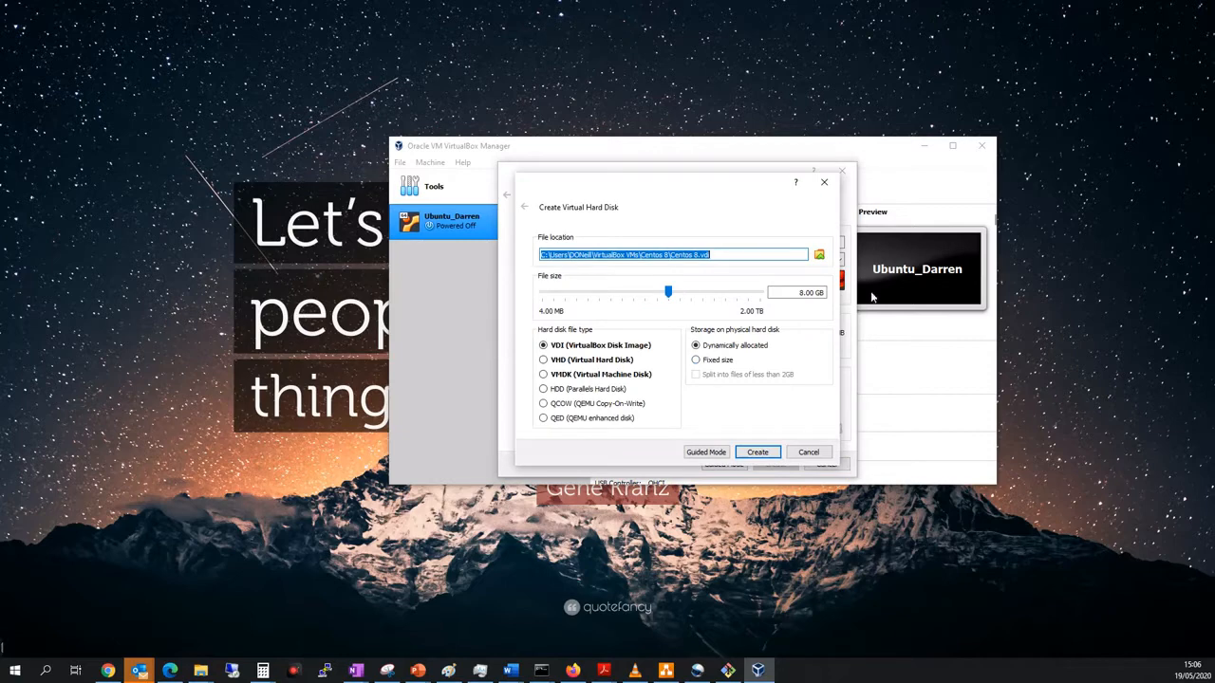
Set the virtual disk size to 32 GB and create it as a dynamically allocated VDI.
click(800, 293)
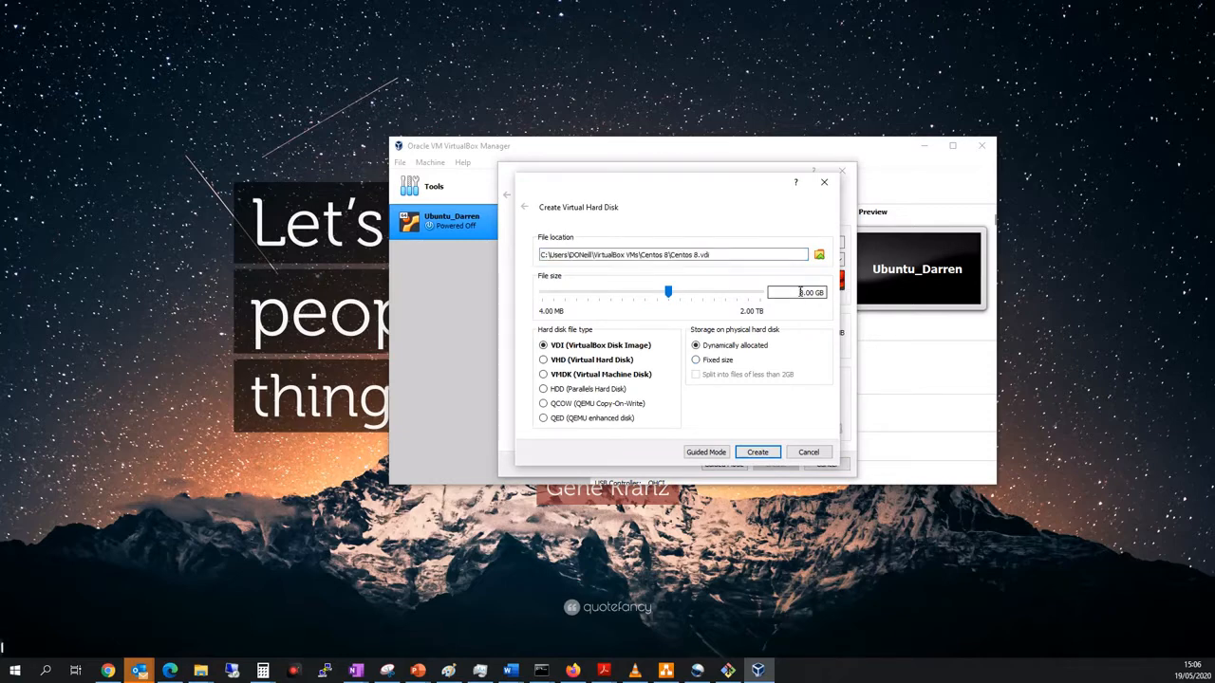
click(685, 291)
click(690, 291)
click(757, 452)
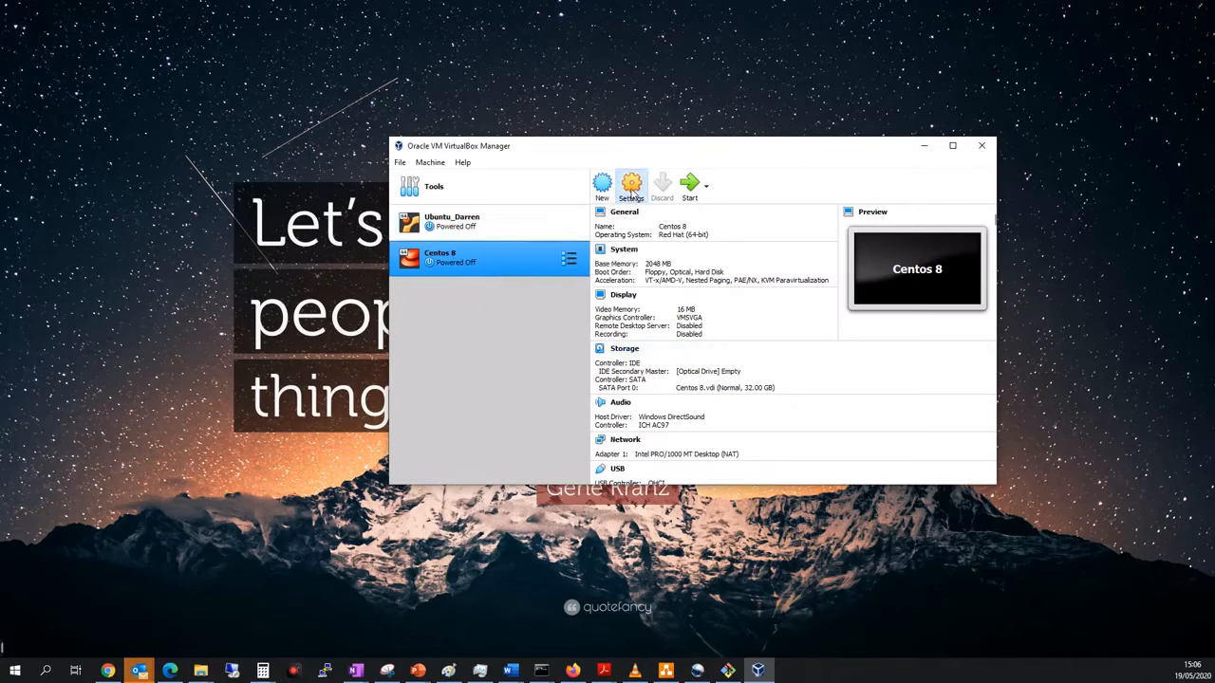
Assign 2 processors to the Centos 8 virtual machine in its system settings and save.
click(633, 188)
click(545, 203)
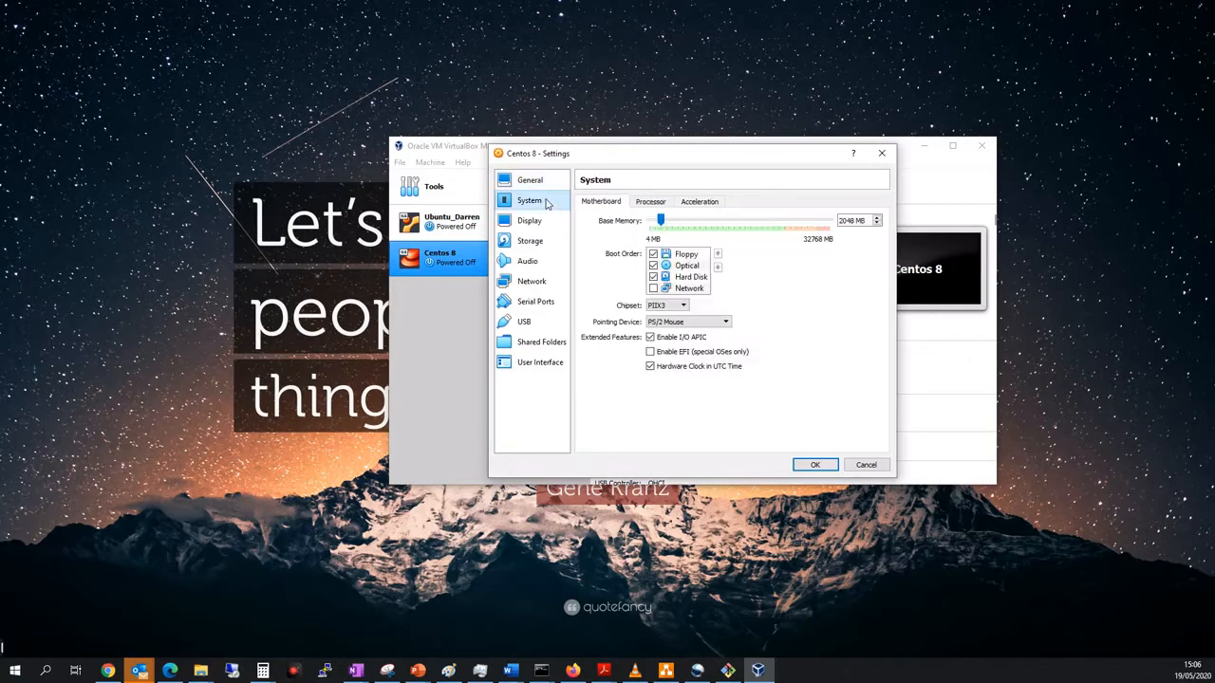
click(652, 203)
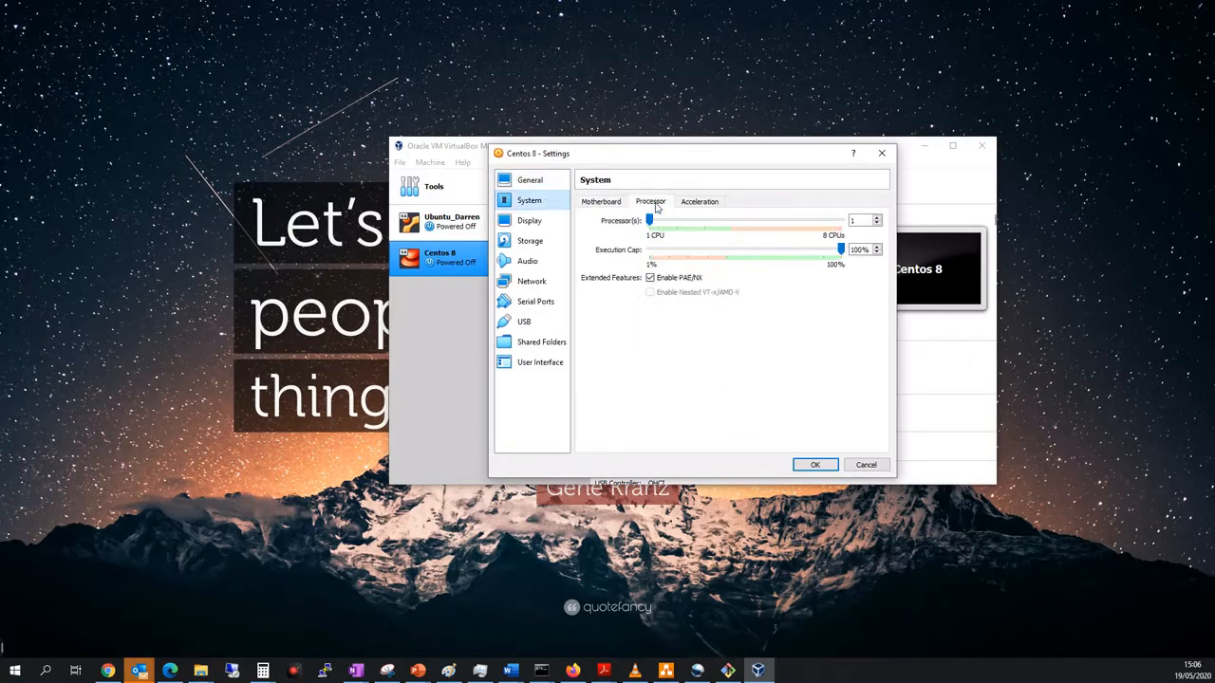
click(676, 222)
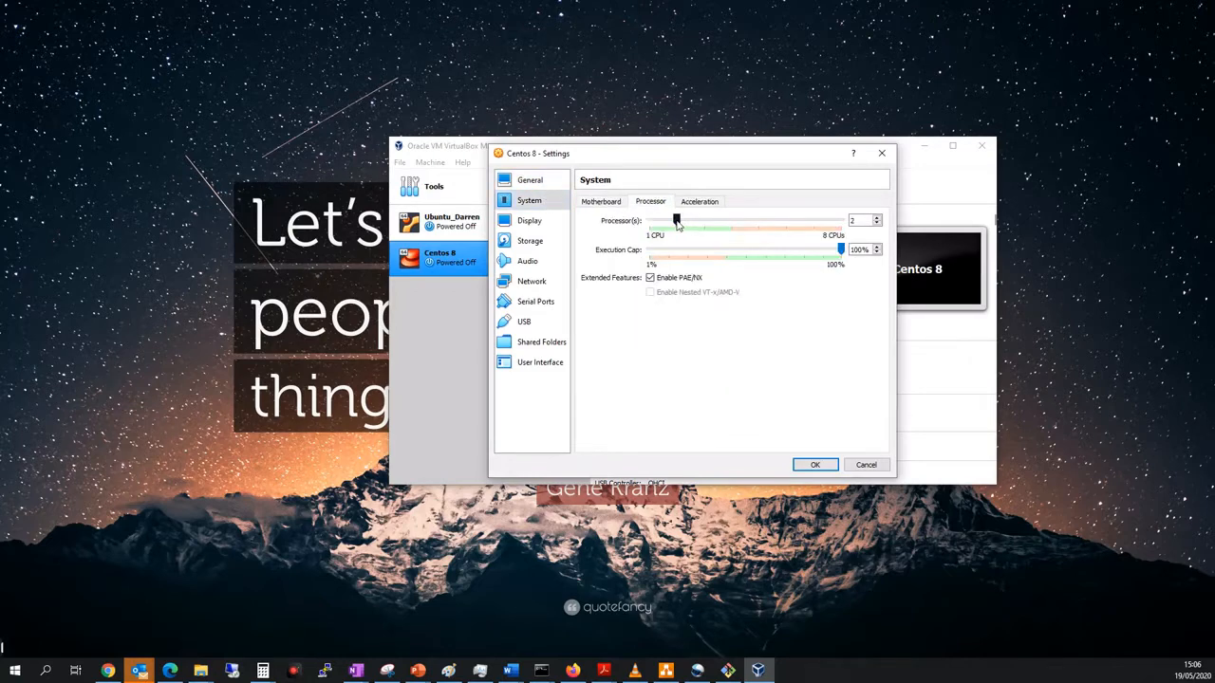
click(814, 466)
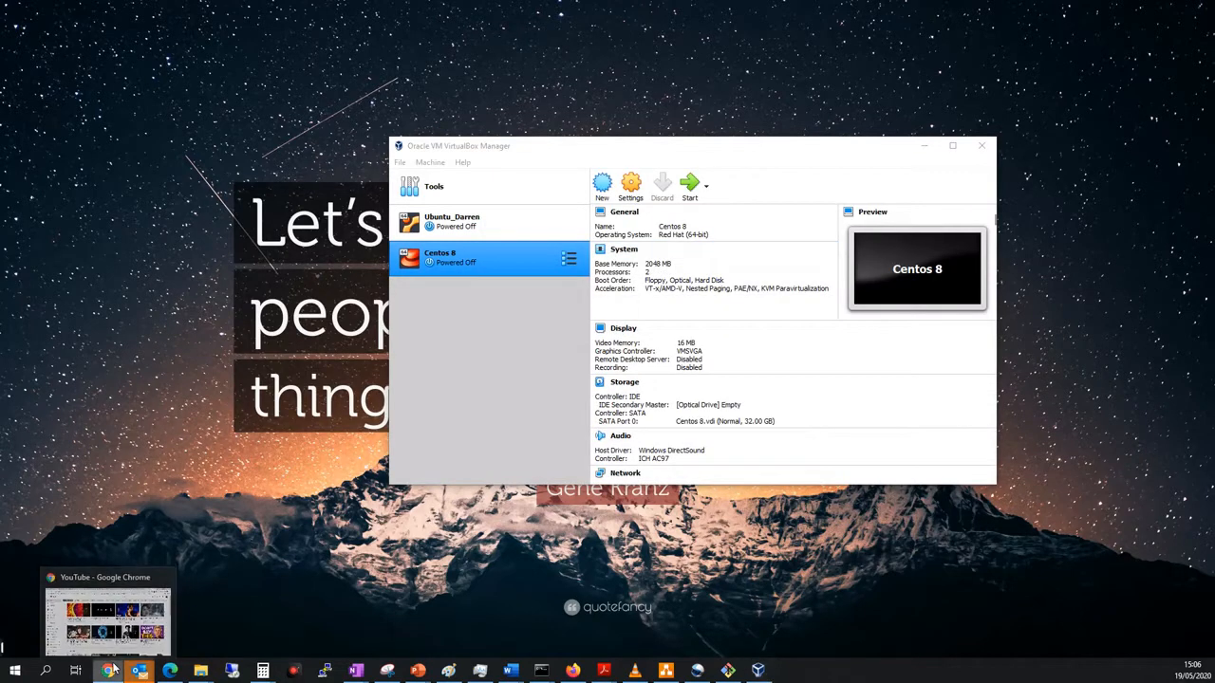
Open a new Chrome window, maximize it and search for "centos 8".
right_click(109, 669)
click(111, 605)
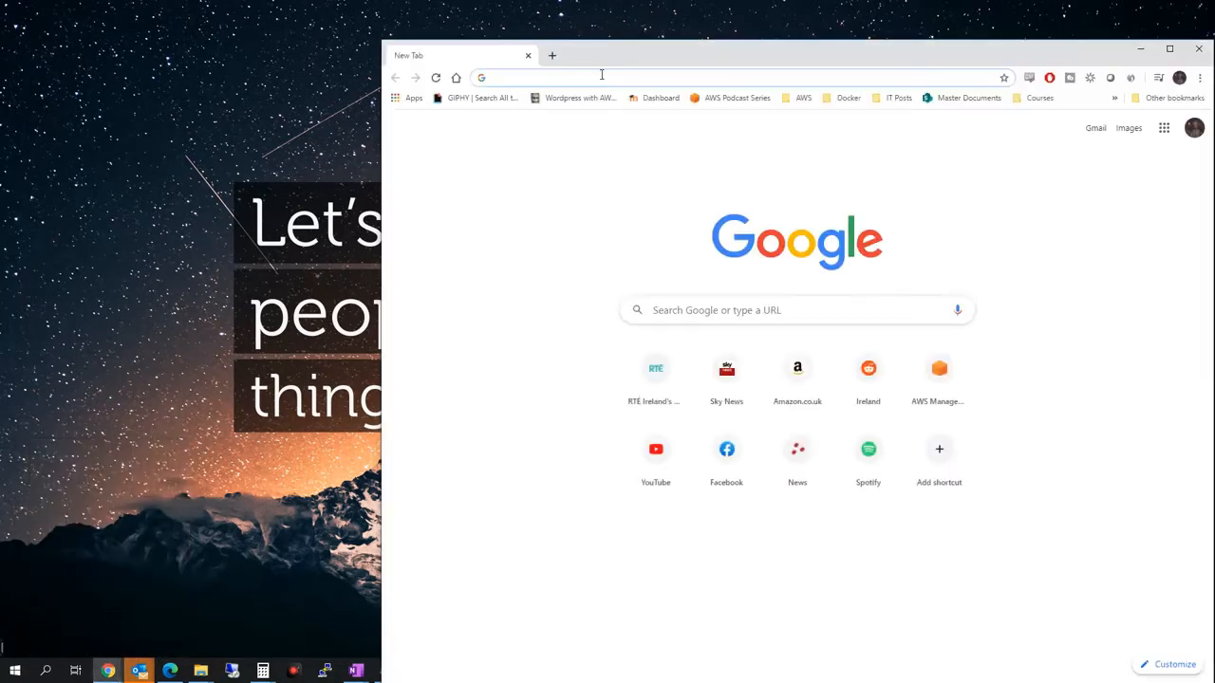
double_click(607, 58)
click(428, 35)
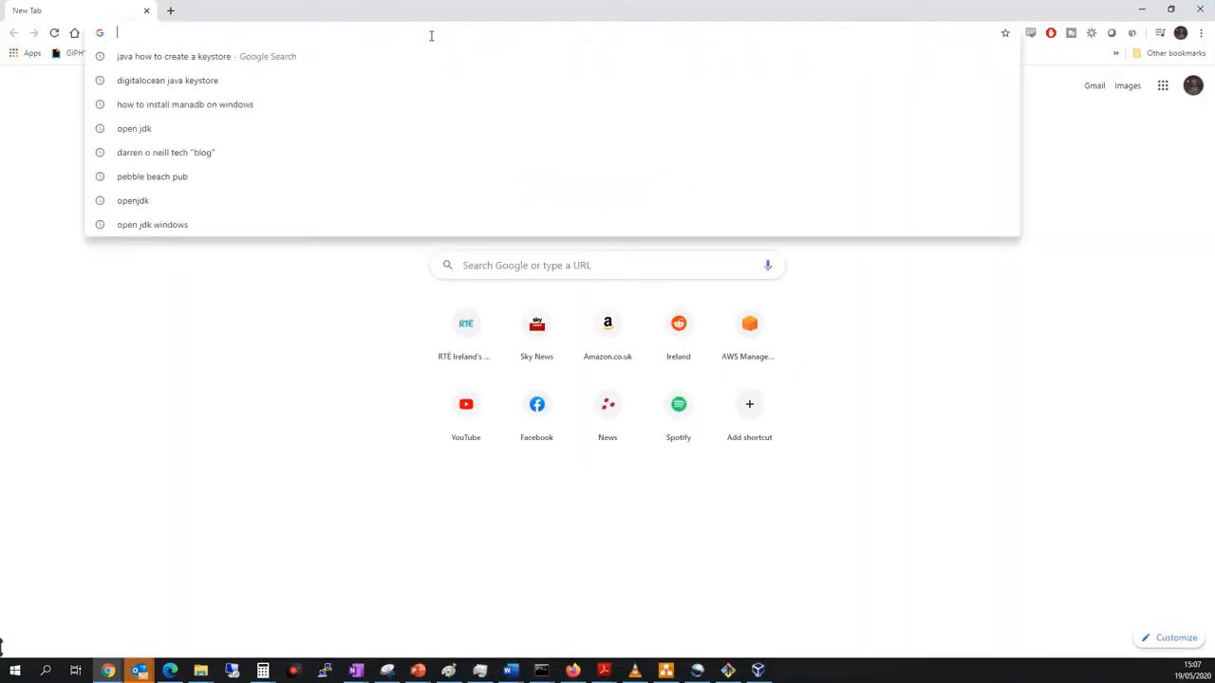
text(centos 8)
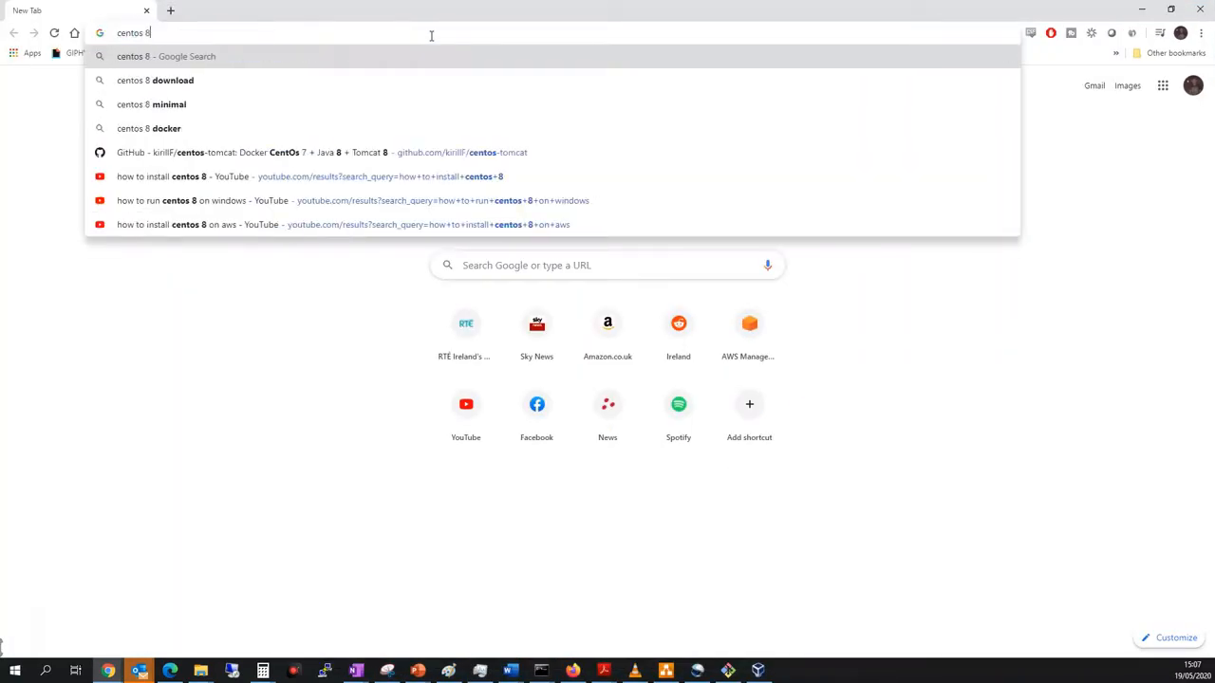
key(Return)
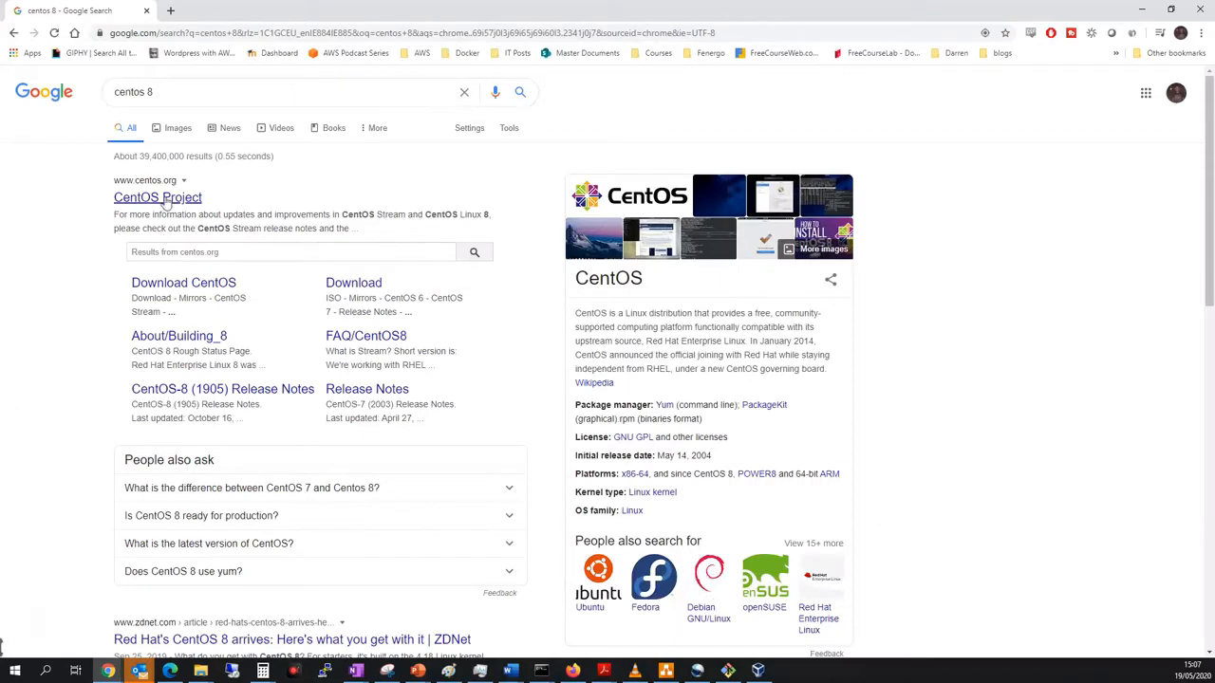
Download the CentOS Linux DVD ISO from the ftp.heanet.ie mirror through the CentOS download page.
click(199, 284)
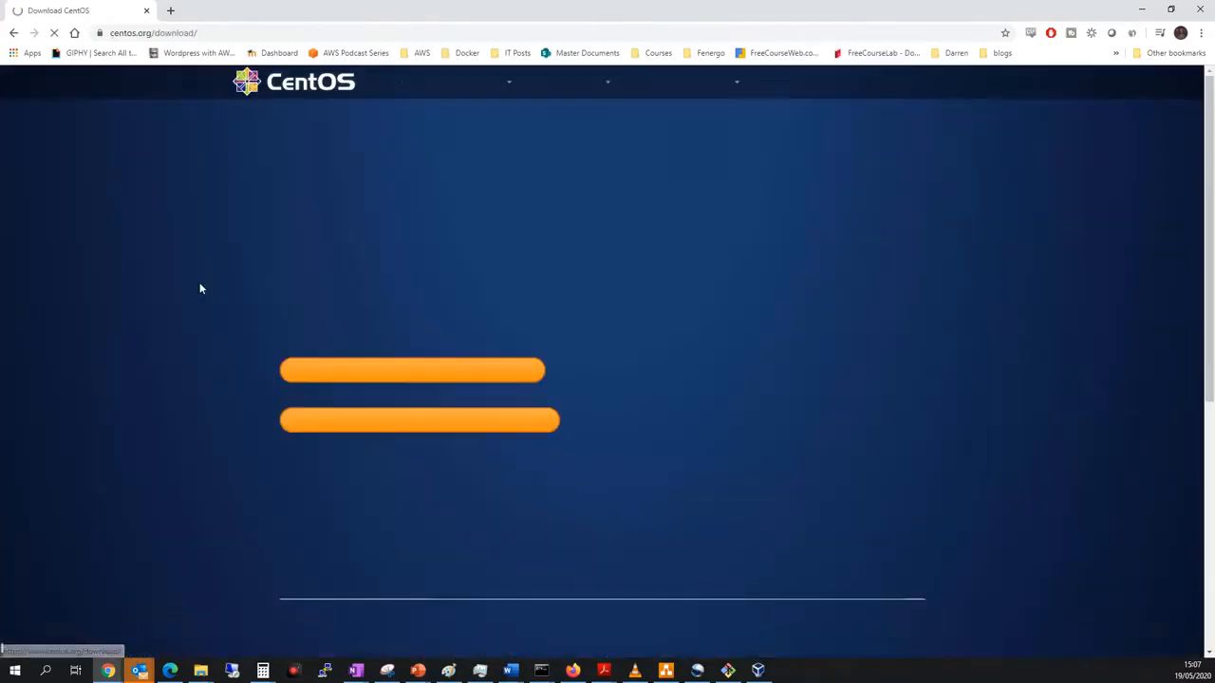
scroll(190, 288, down, 1)
scroll(191, 287, up, 1)
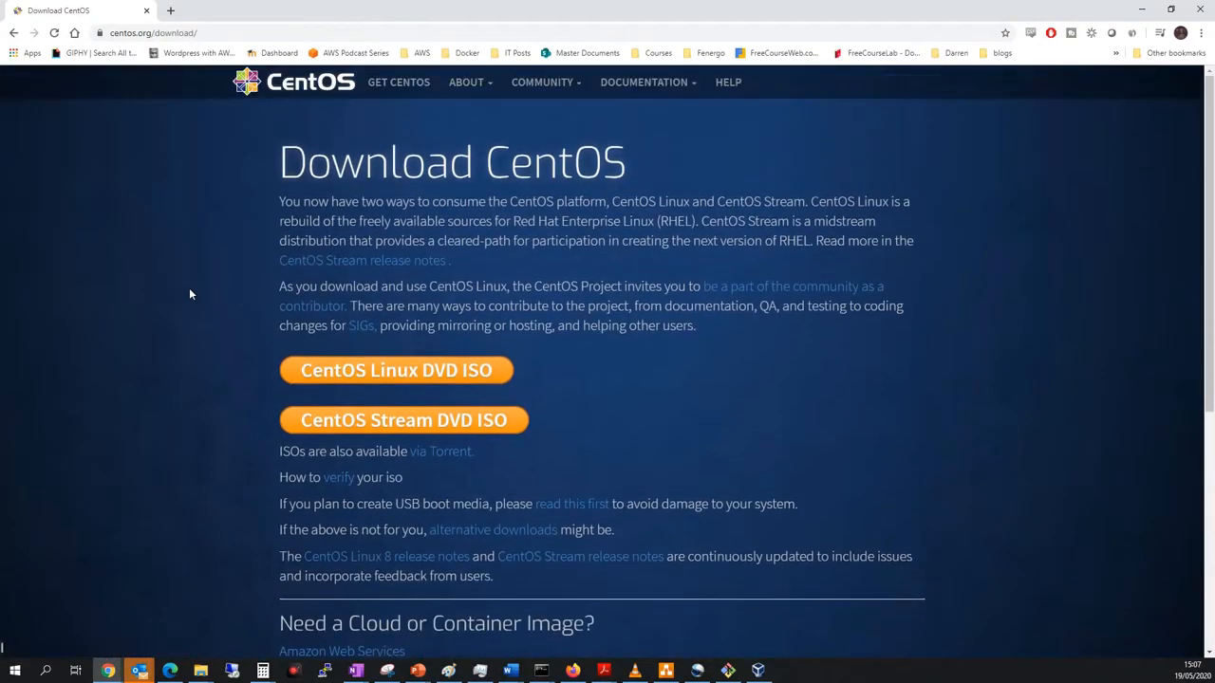
click(464, 373)
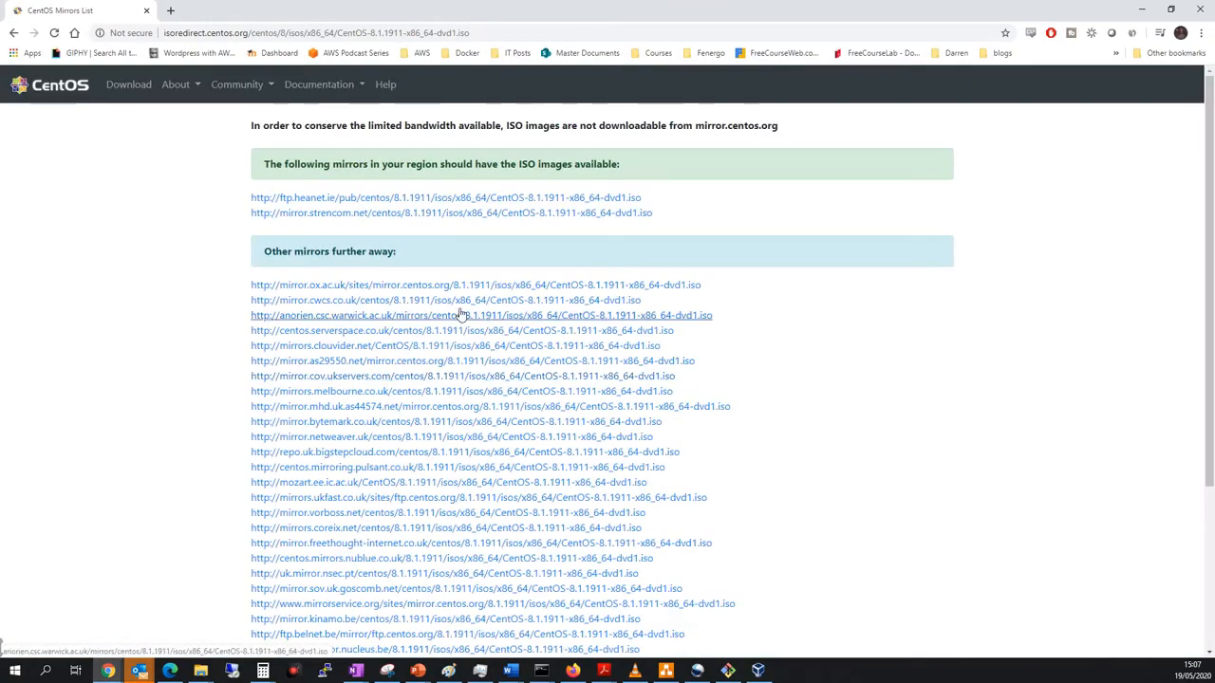
click(491, 199)
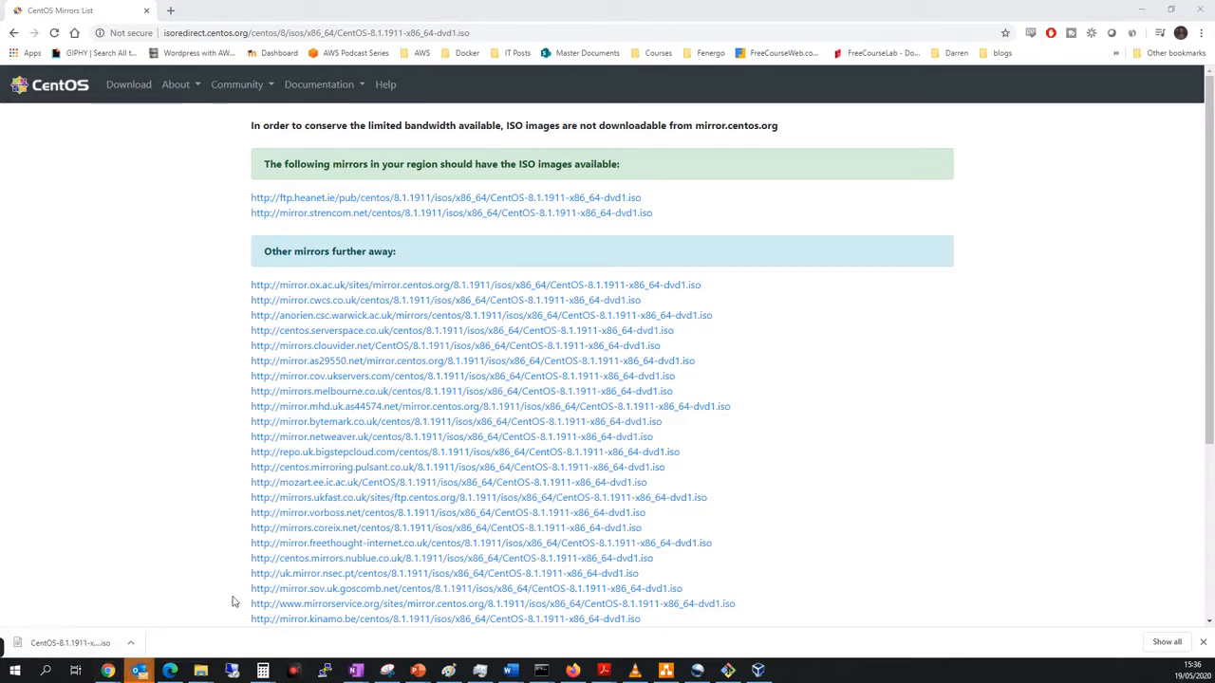
Switch to VirtualBox and attach the CentOS-8.1.1911-x86_64-dvd1 ISO to the empty optical drive of Centos 8.
click(759, 674)
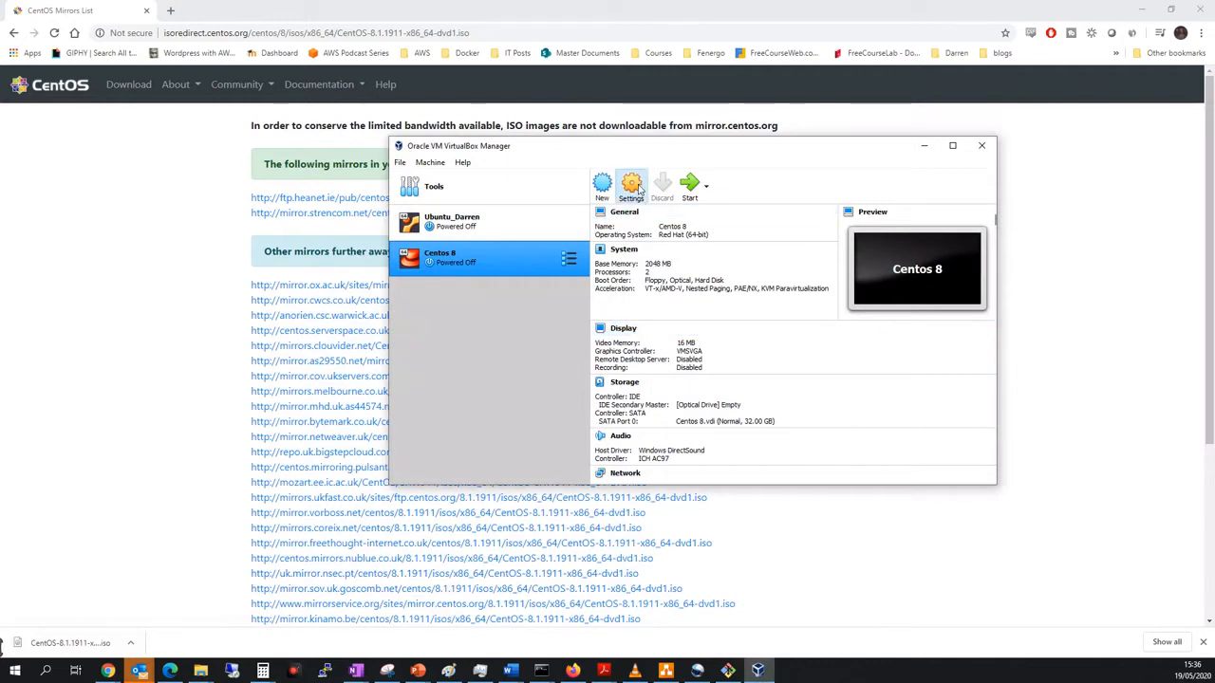
click(631, 187)
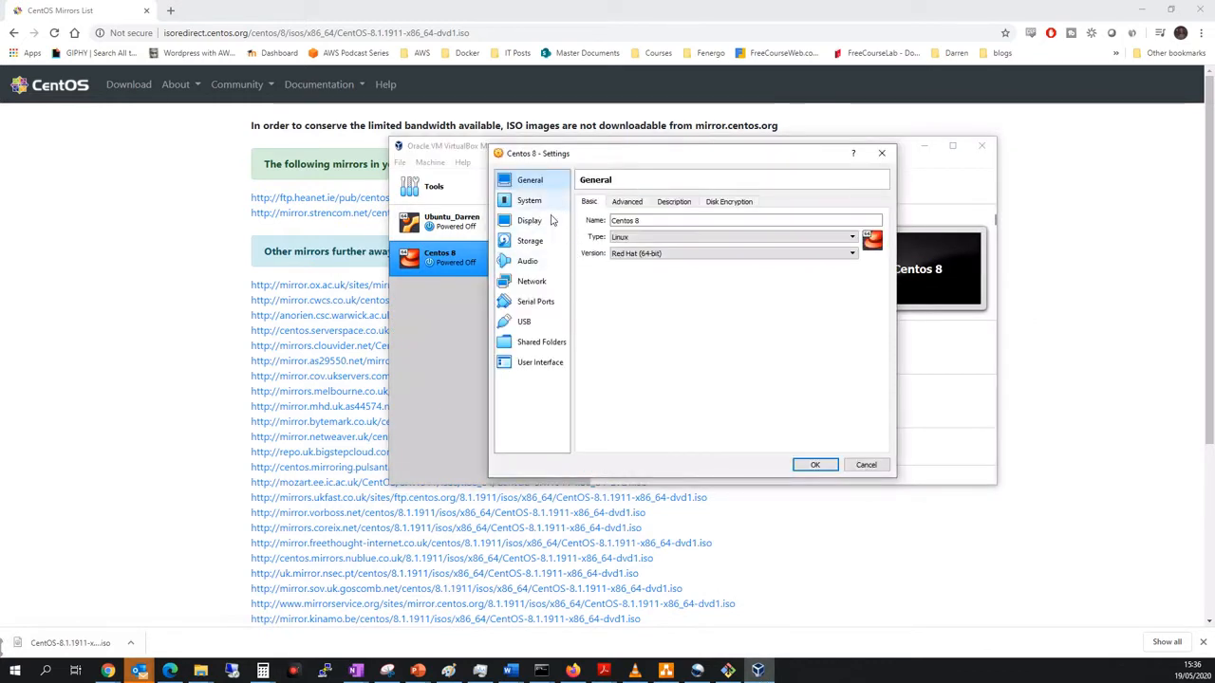
click(530, 241)
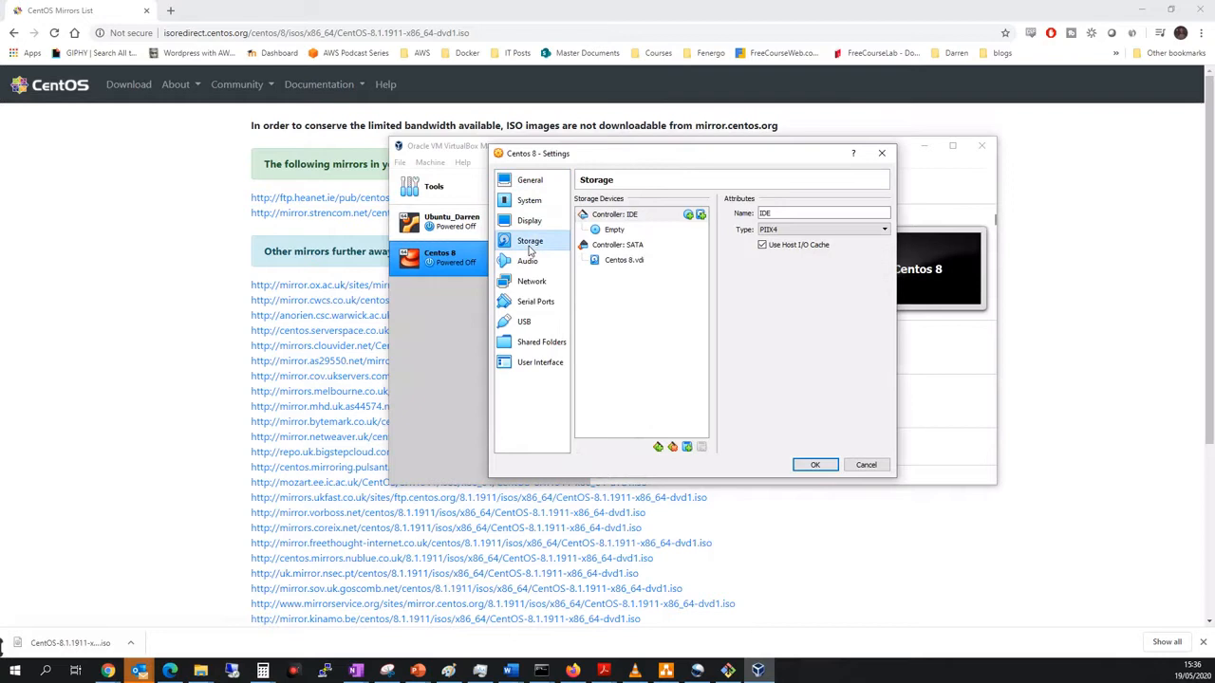
click(614, 231)
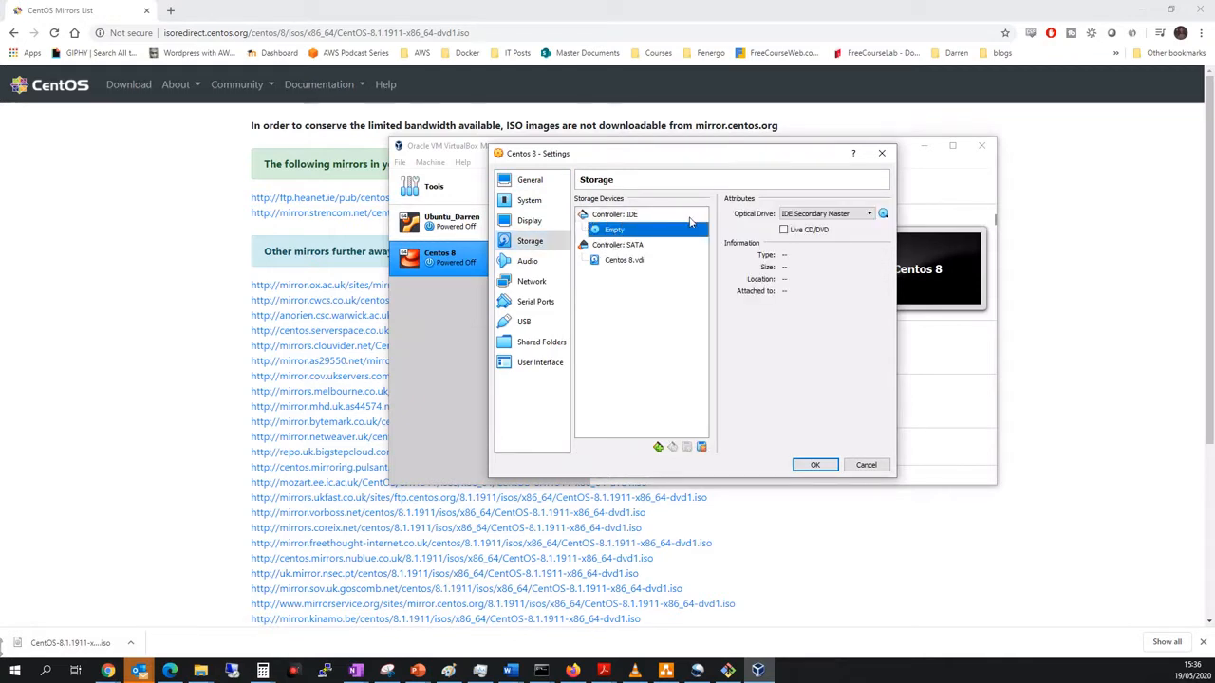
click(883, 215)
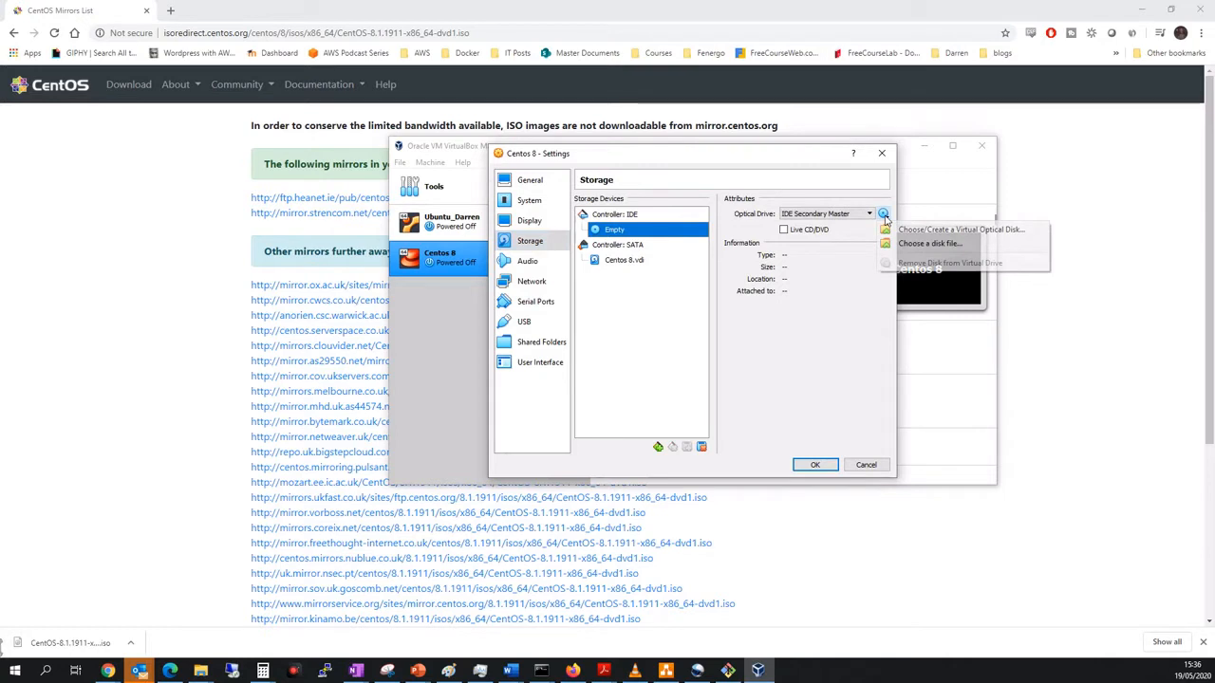
click(914, 244)
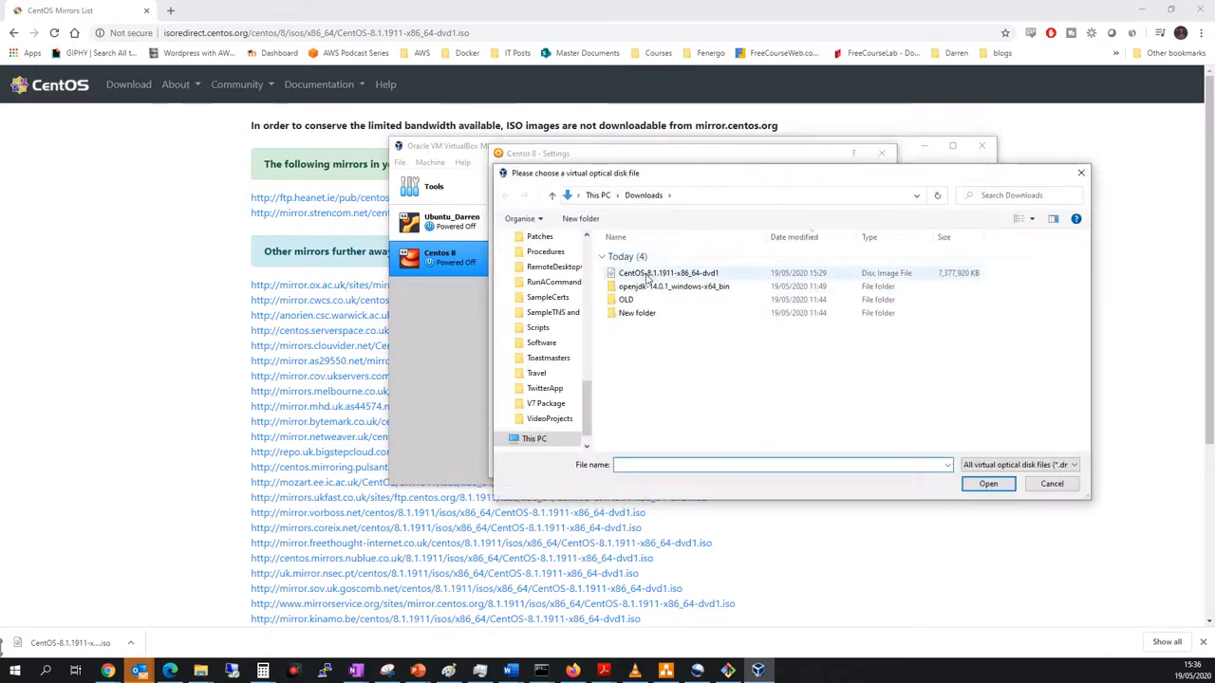
click(666, 274)
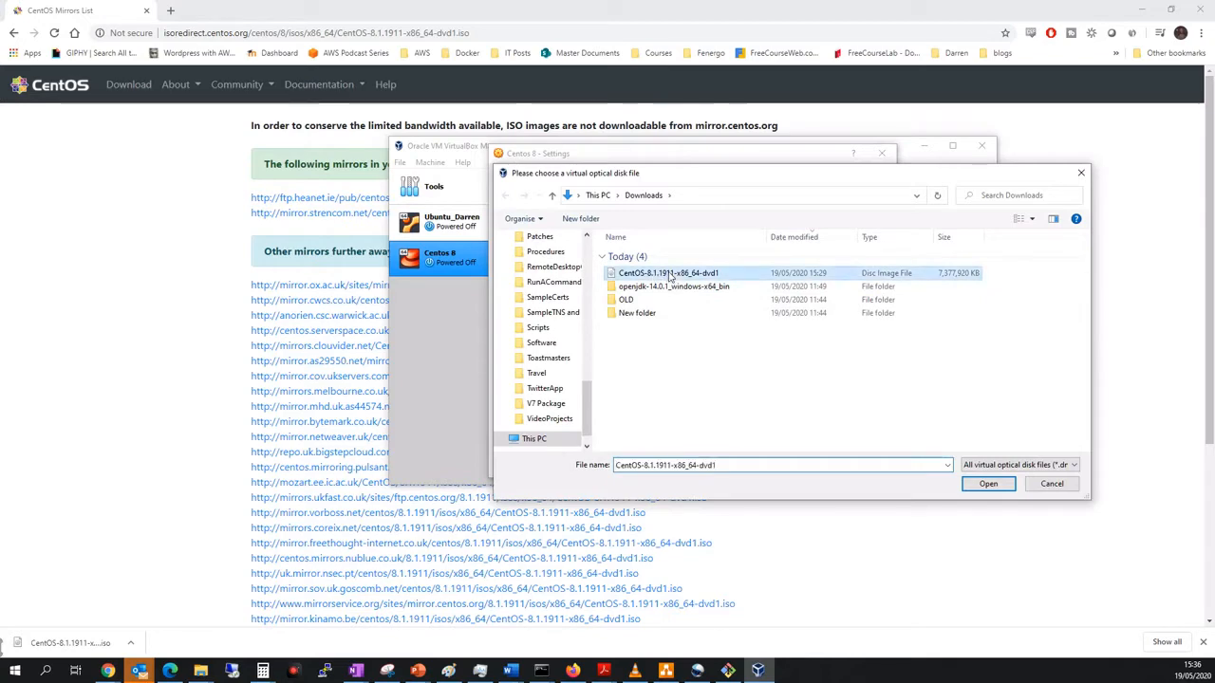
click(989, 484)
click(816, 465)
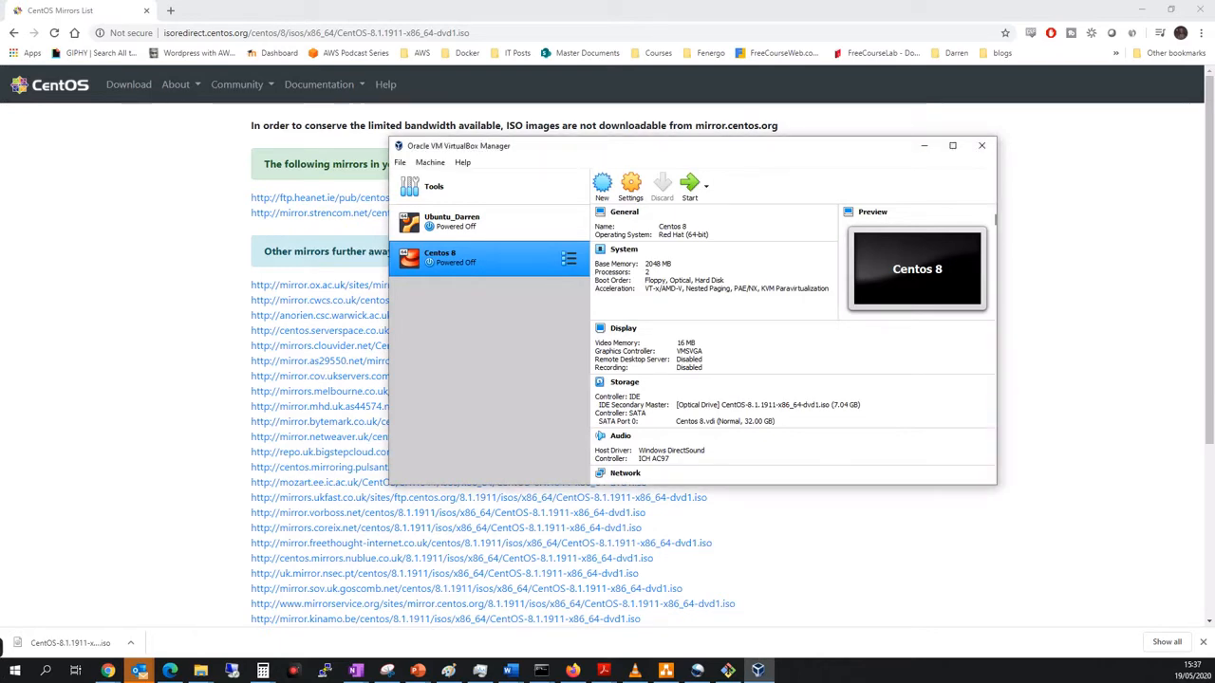
Maximize the VirtualBox Manager window and start the Centos 8 virtual machine.
click(952, 145)
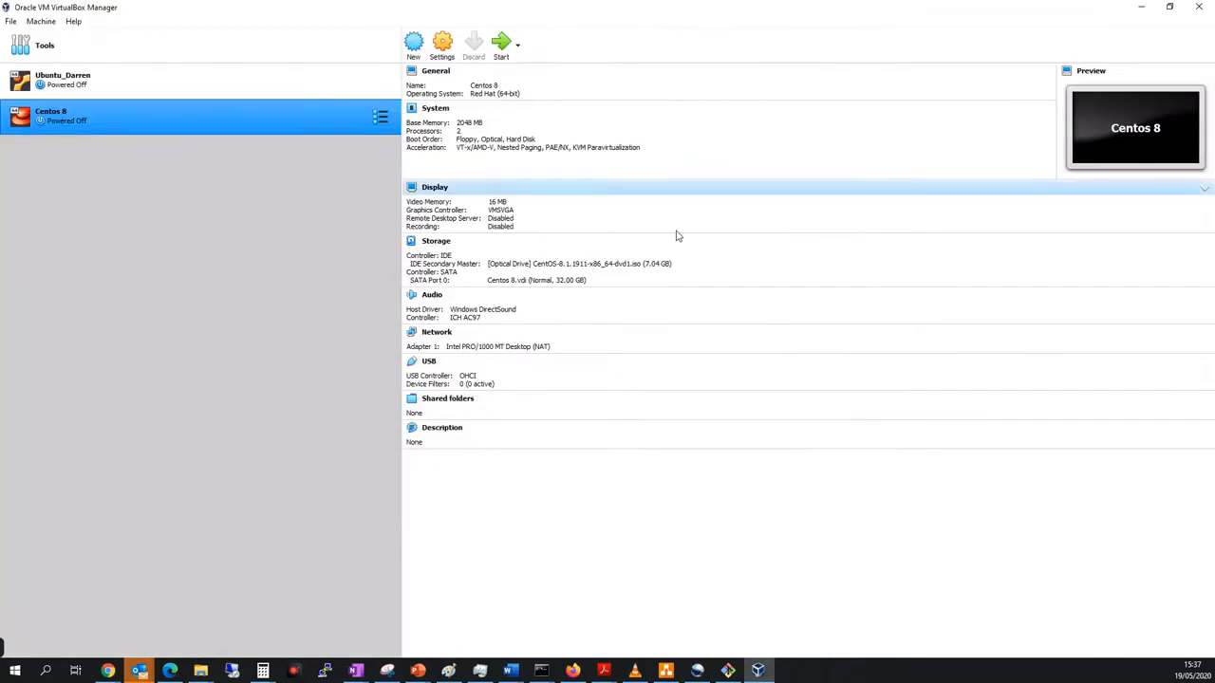
right_click(106, 127)
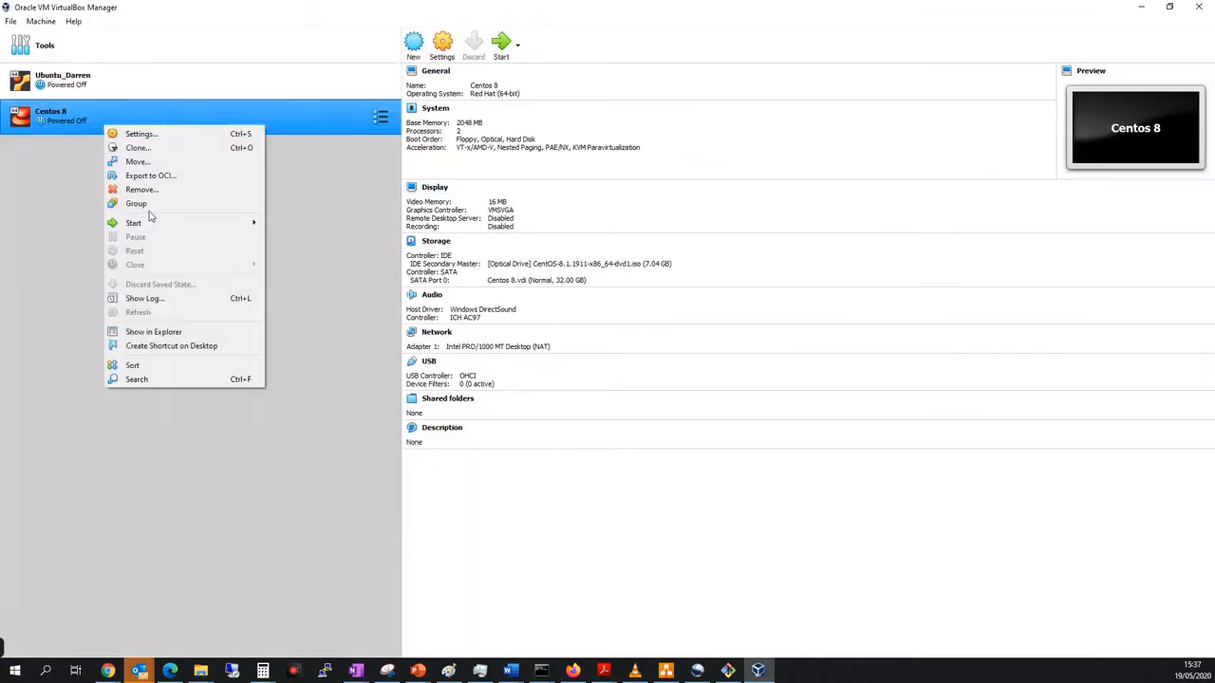
mouse_move(155, 224)
click(340, 229)
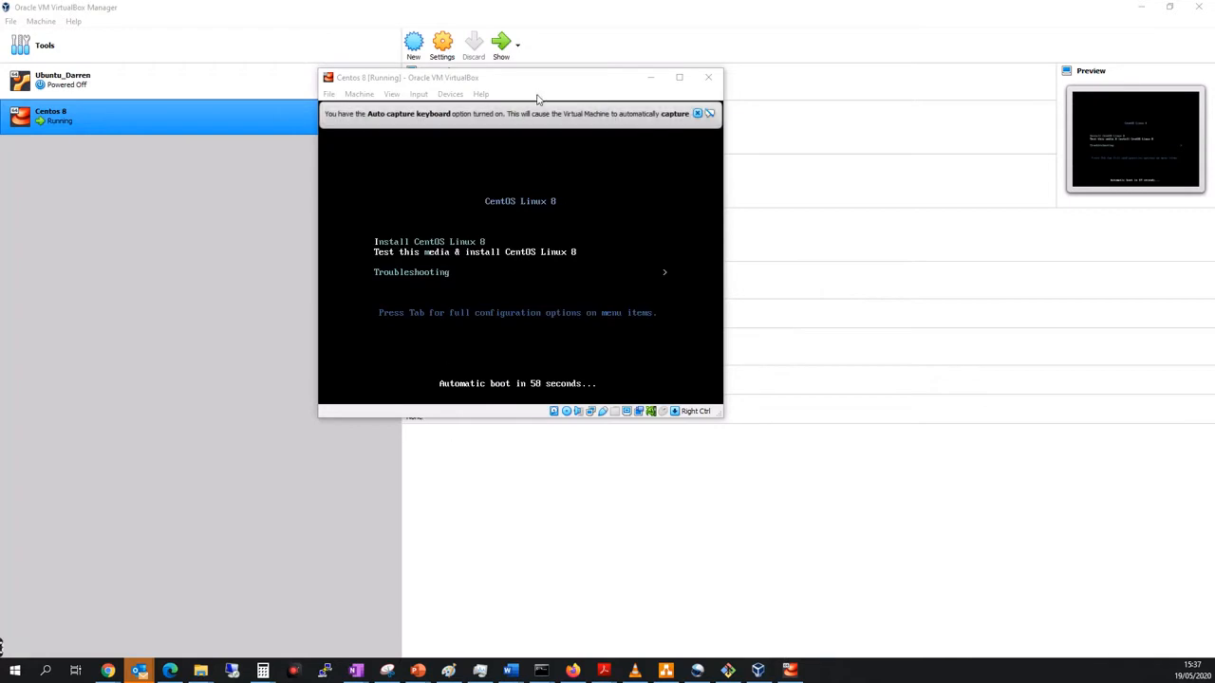
Reposition the virtual machine window, let it capture the mouse, and boot into "Install CentOS Linux 8".
drag(538, 88, 601, 72)
click(513, 229)
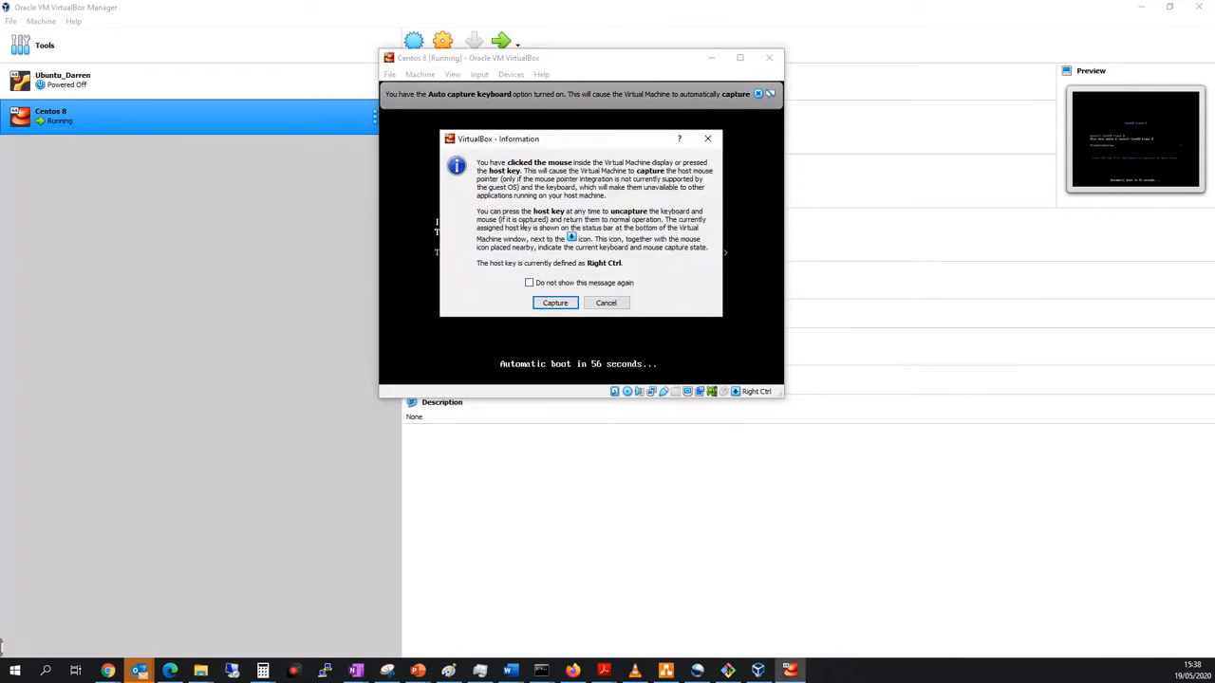
click(554, 303)
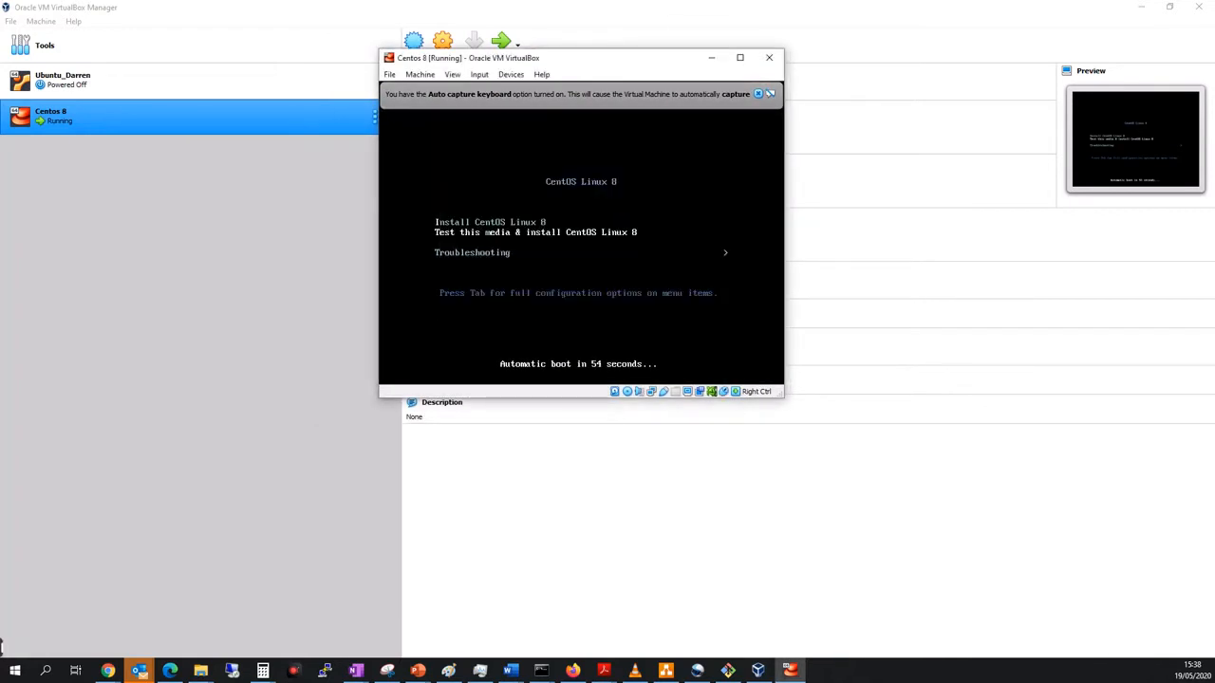
key(Up)
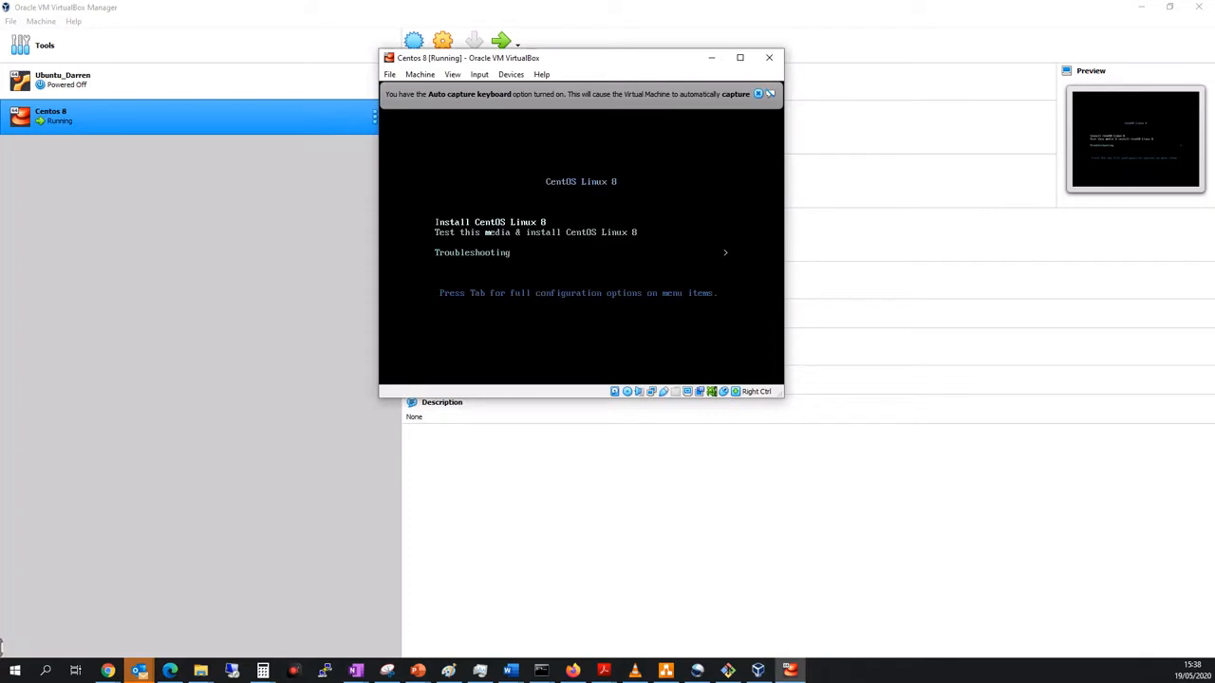
key(Return)
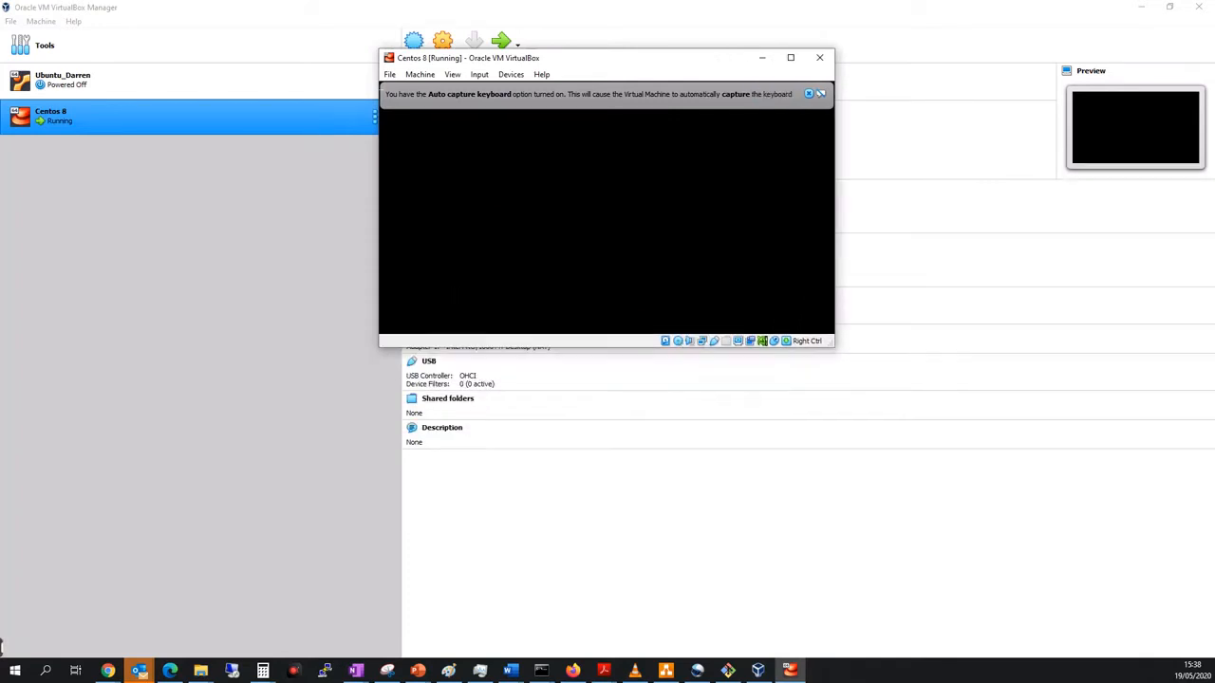
Dismiss the auto capture keyboard notice and let the booting virtual machine capture the mouse again.
click(733, 217)
click(580, 278)
click(808, 93)
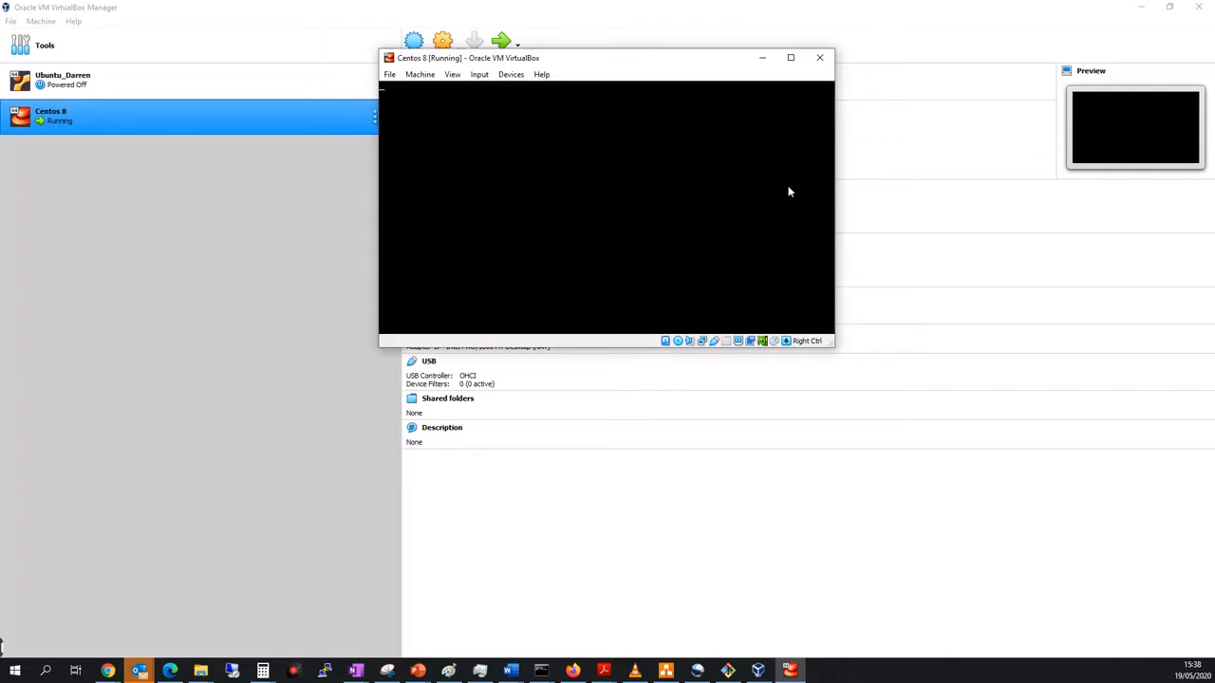
click(536, 201)
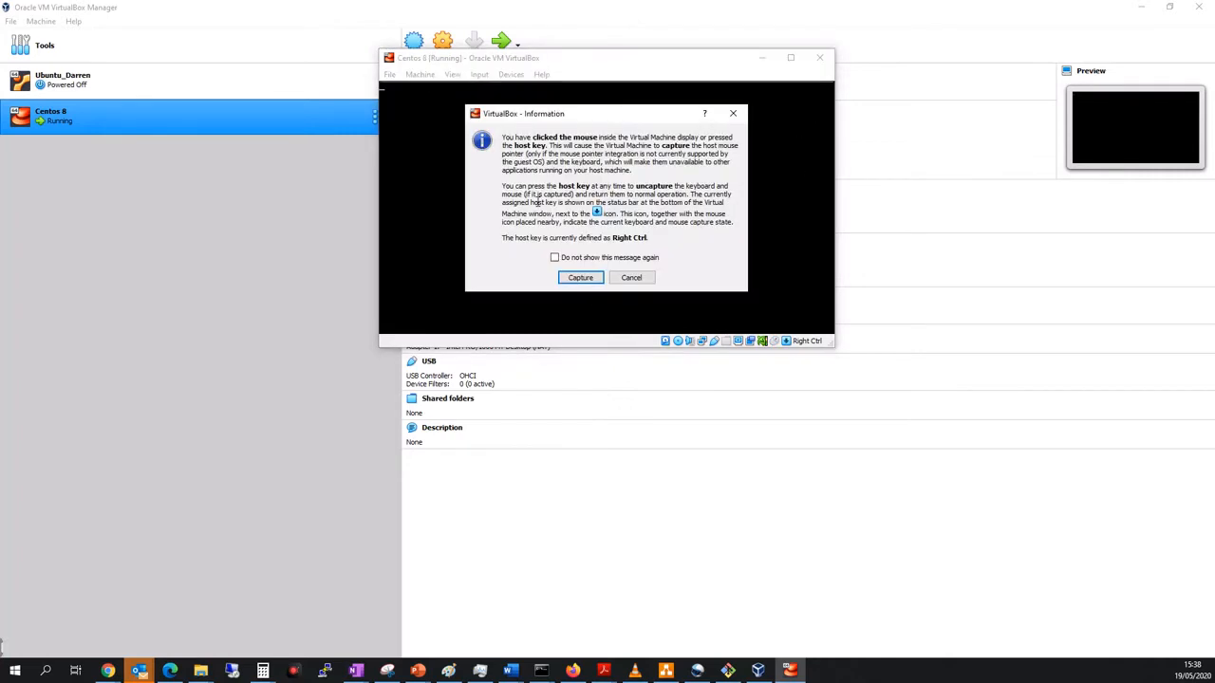
click(581, 277)
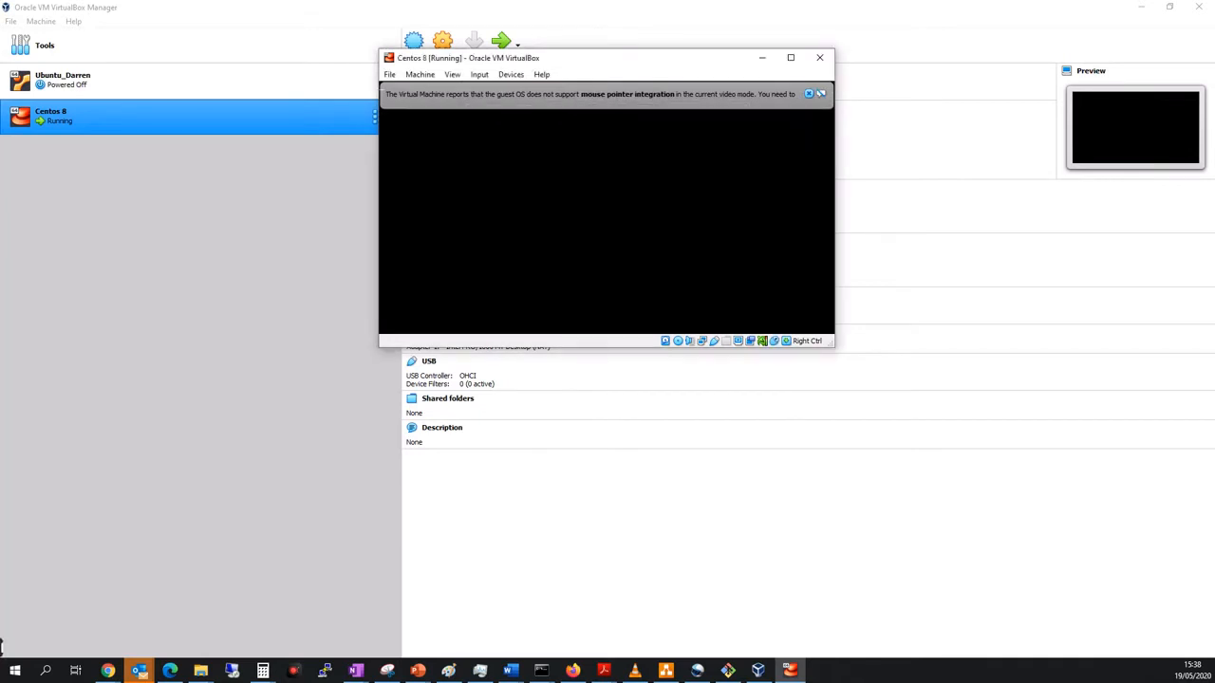
Release the captured mouse, dismiss the mouse pointer integration notice, and return control to the booting virtual machine.
key(Control_R)
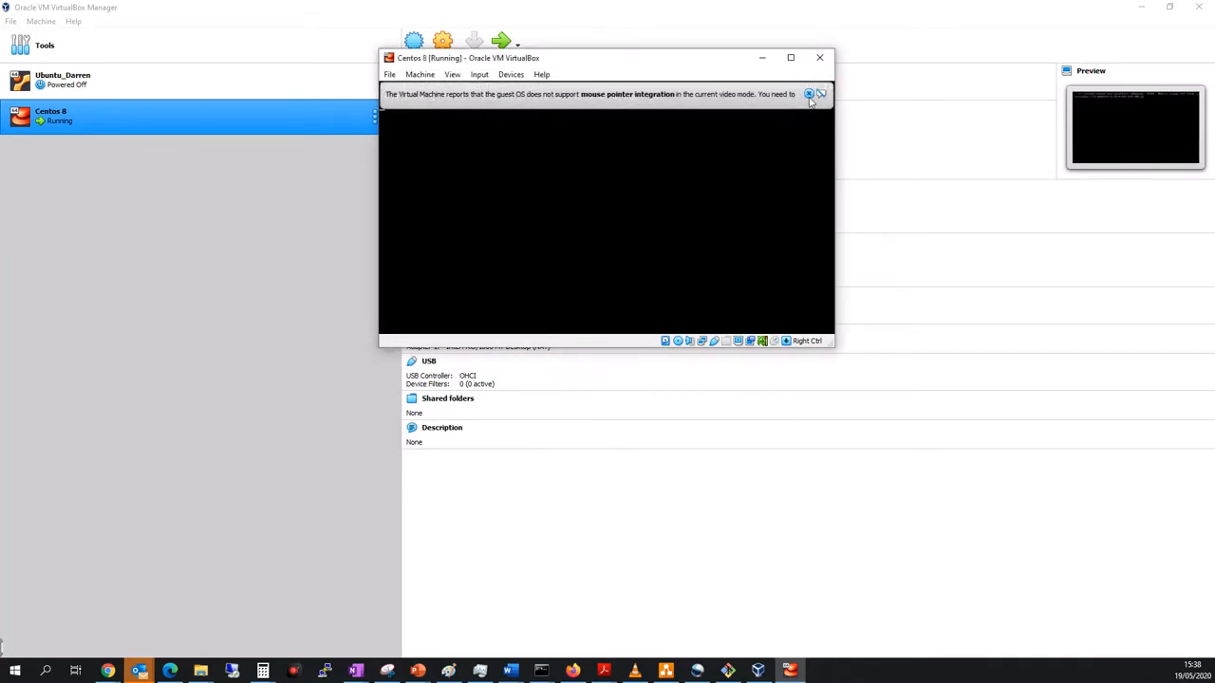
click(807, 93)
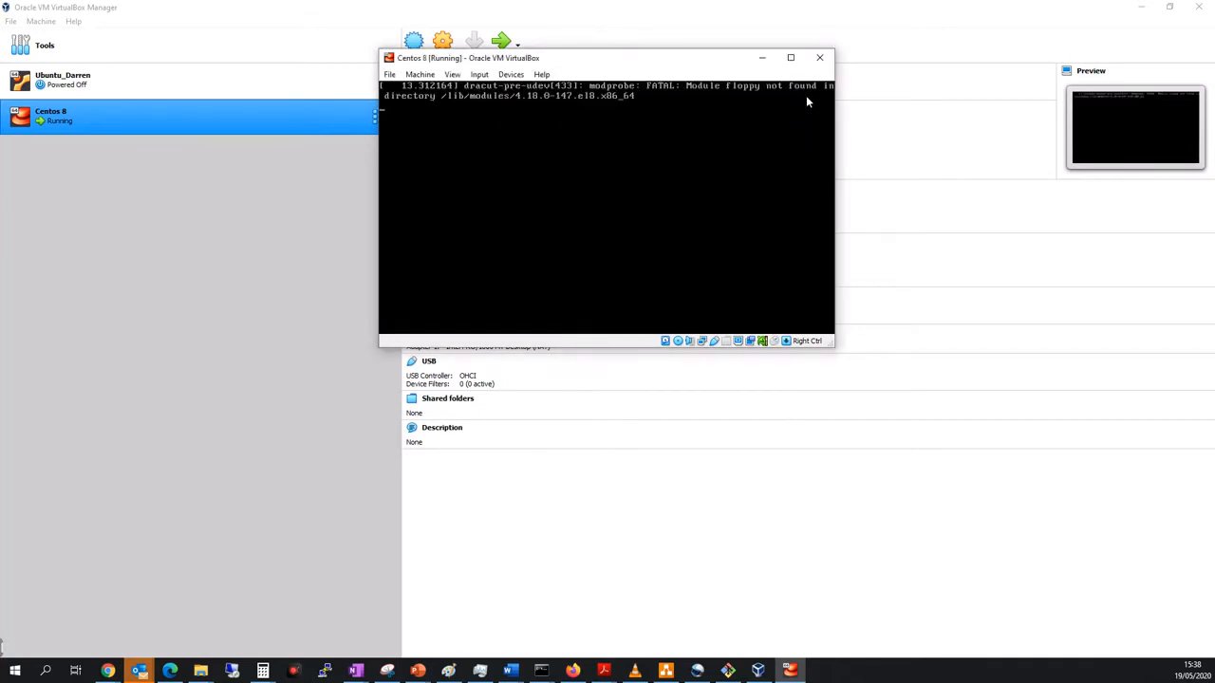
click(408, 113)
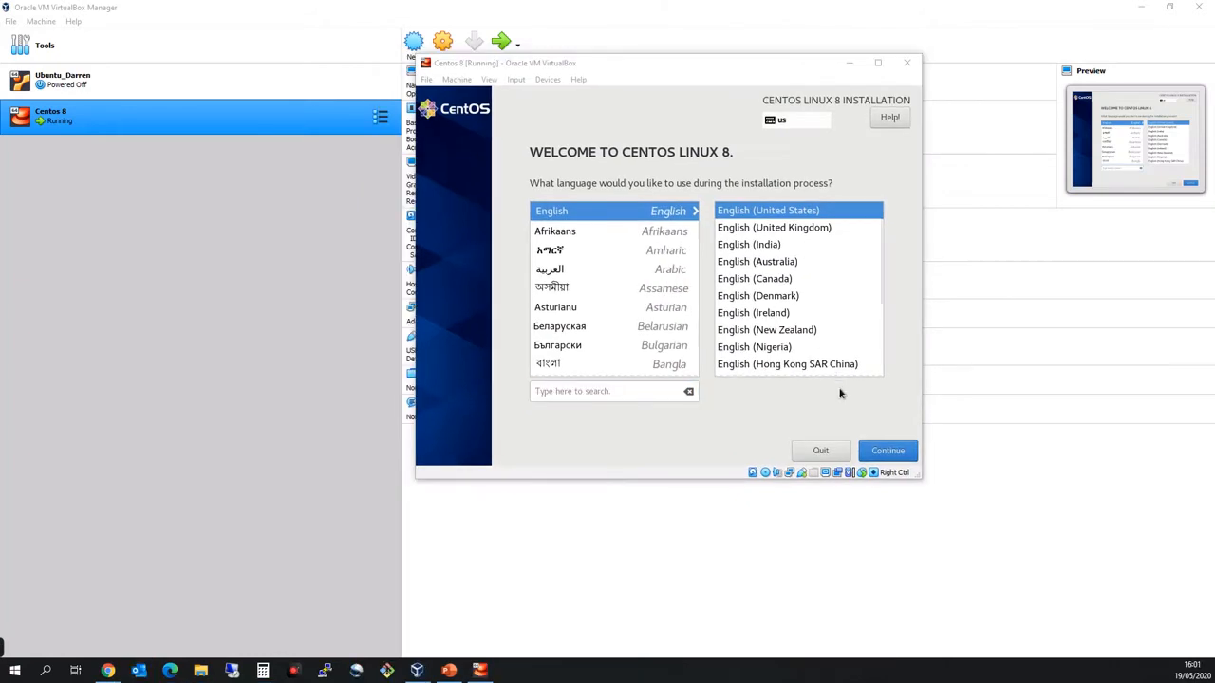
Reposition the virtual machine window and continue the installer with English (United States) as the installation language.
click(878, 455)
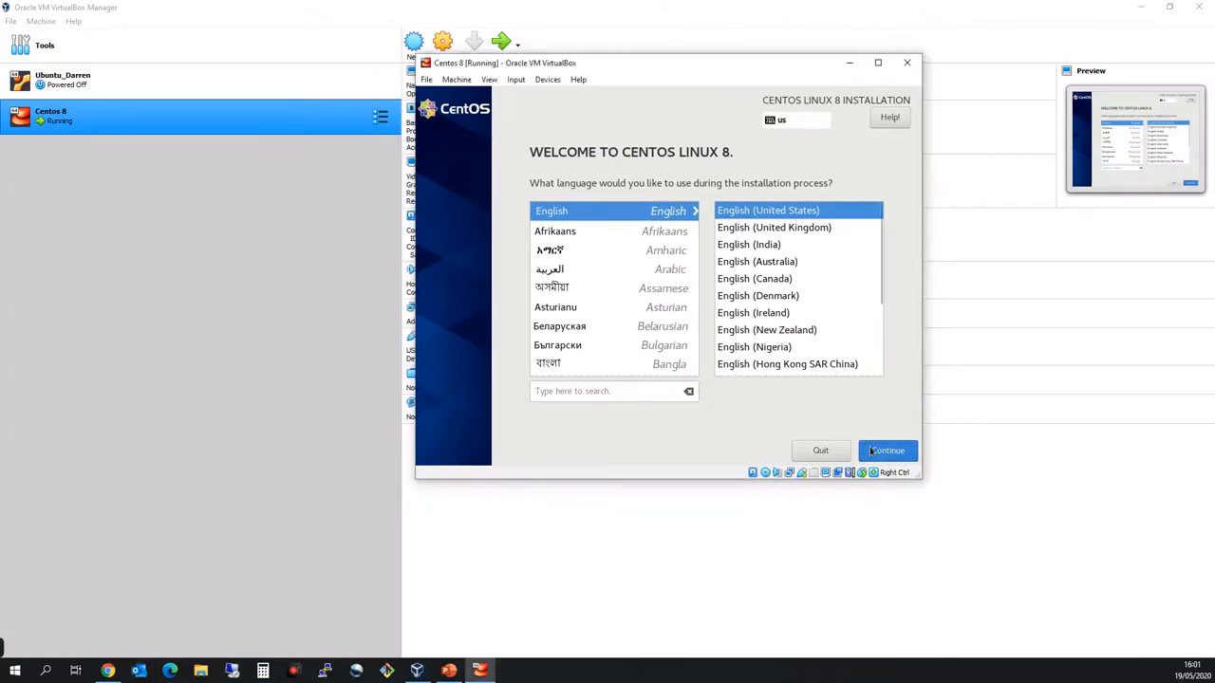
drag(742, 54, 681, 53)
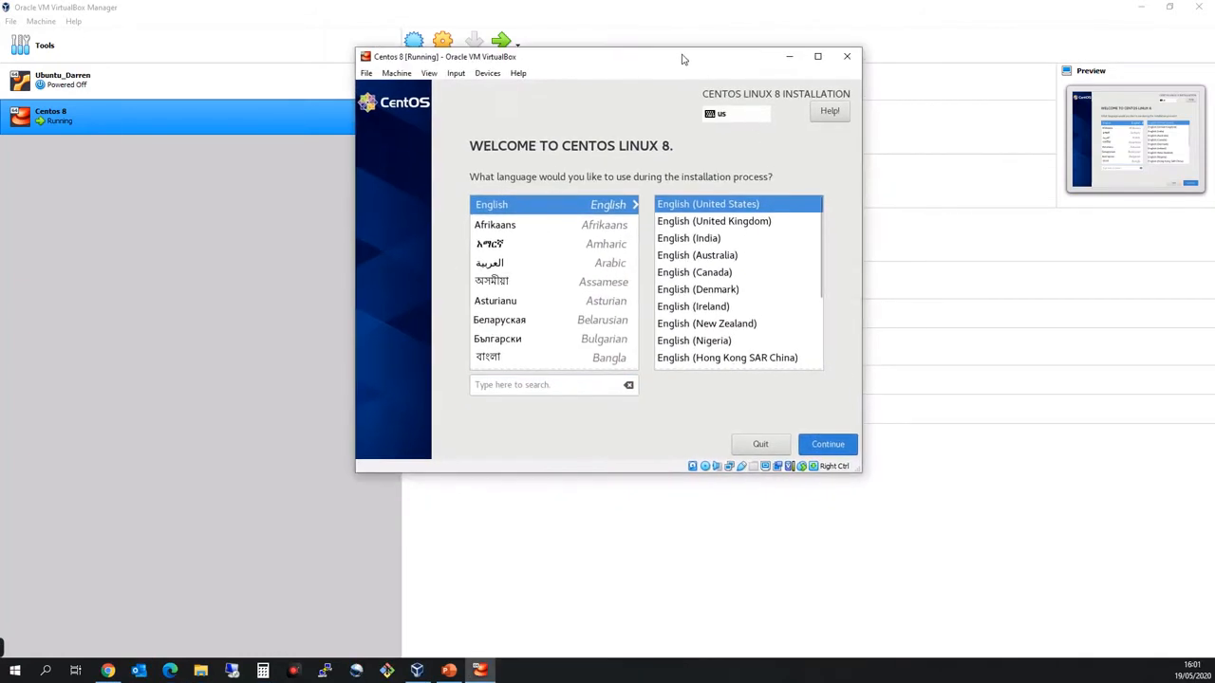
click(818, 446)
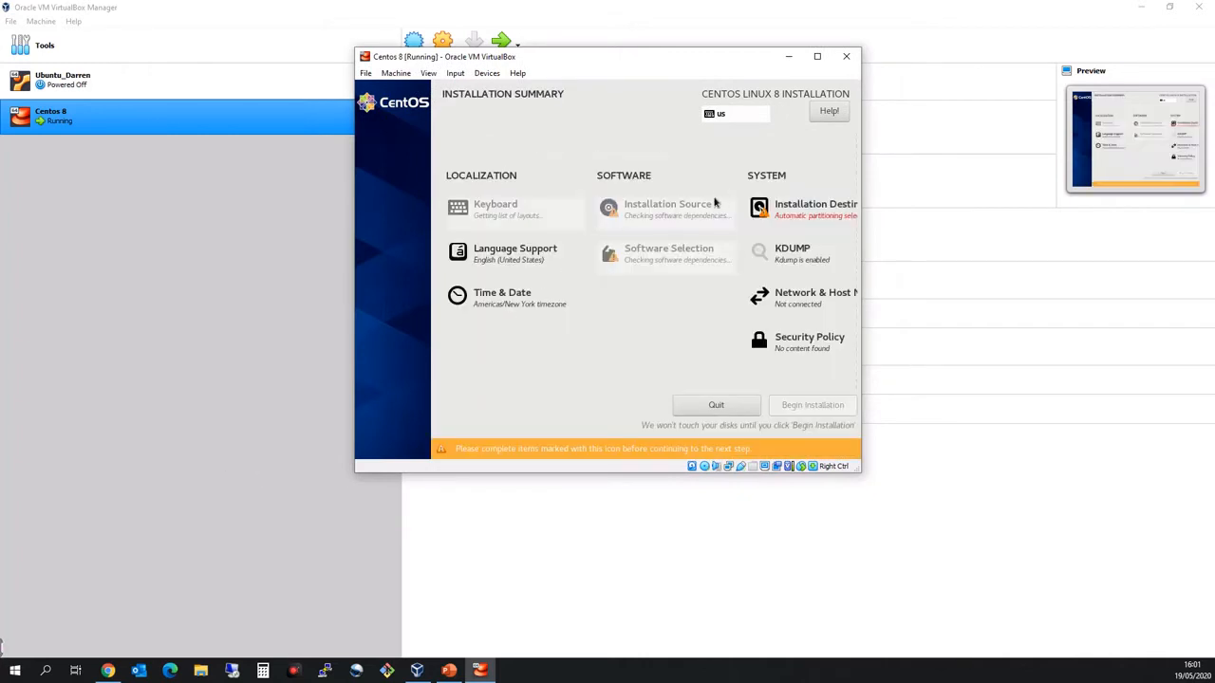
Set the installation destination to the 32 GiB ATA VBOX HARDDISK with automatic storage configuration.
click(803, 213)
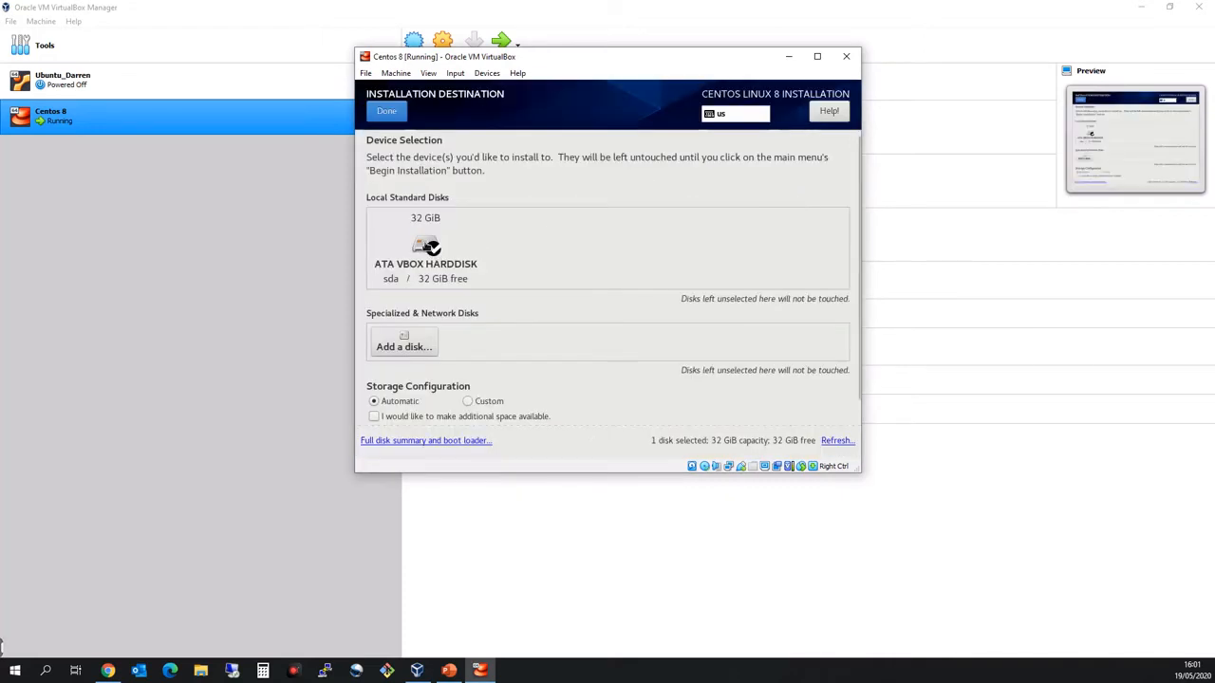
click(420, 243)
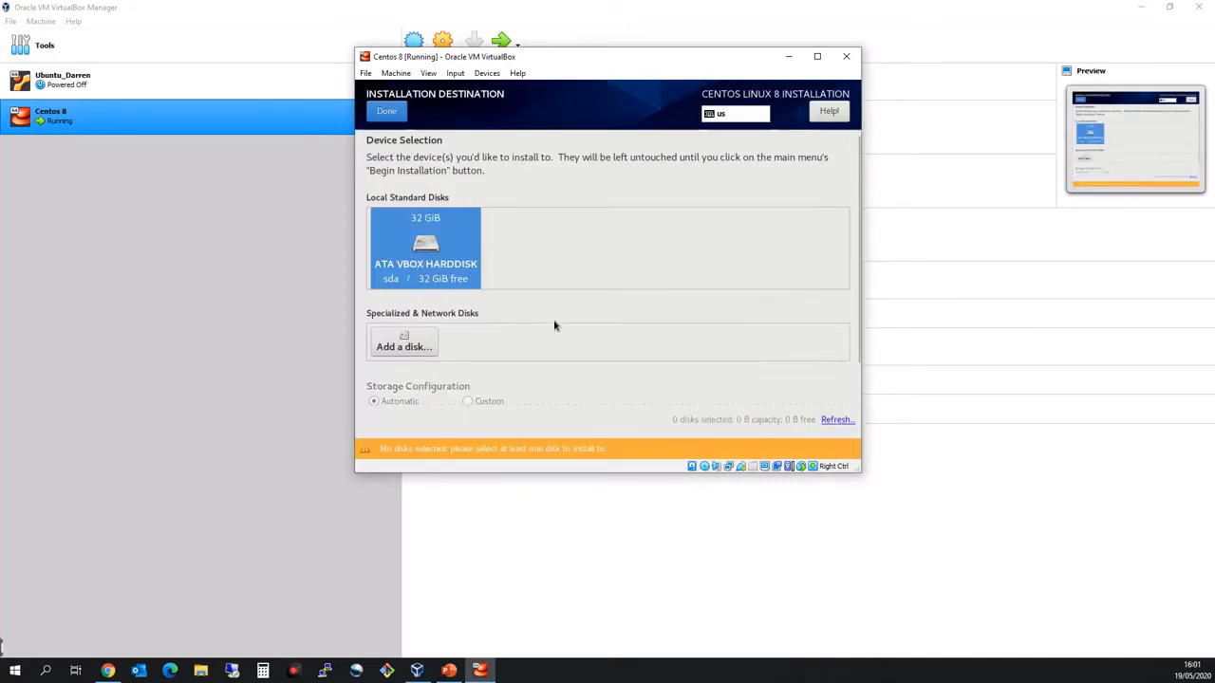
scroll(858, 304, down, 2)
scroll(858, 304, down, 1)
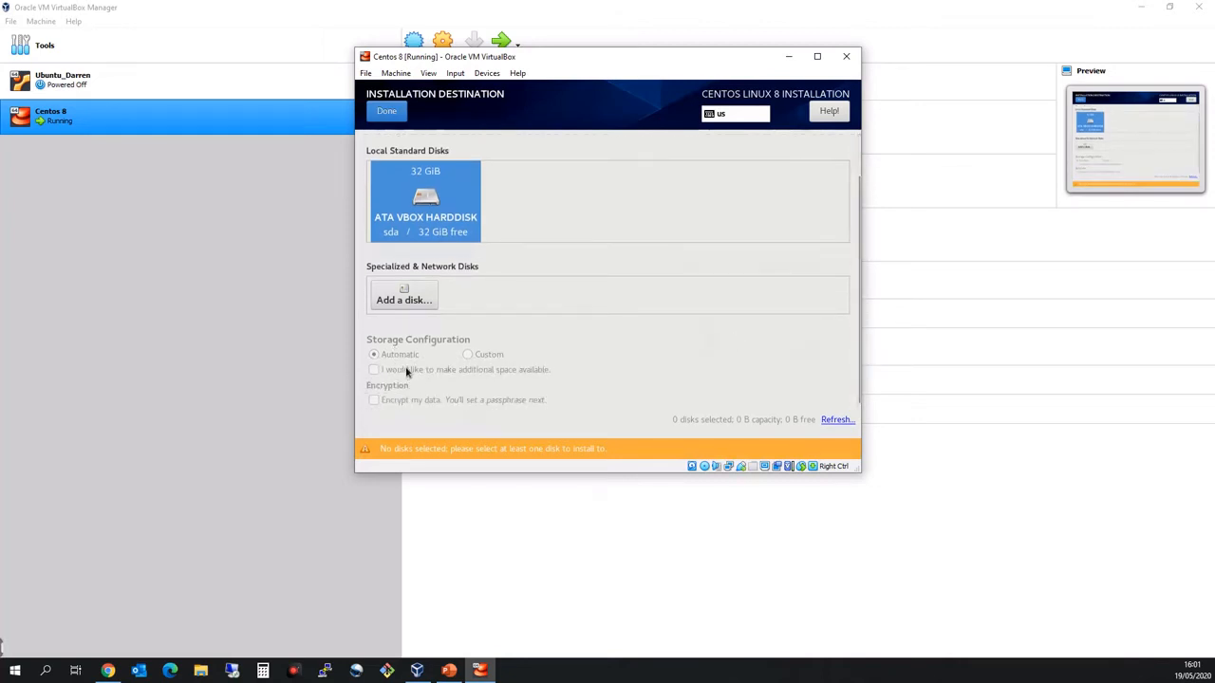
click(438, 207)
scroll(534, 285, up, 2)
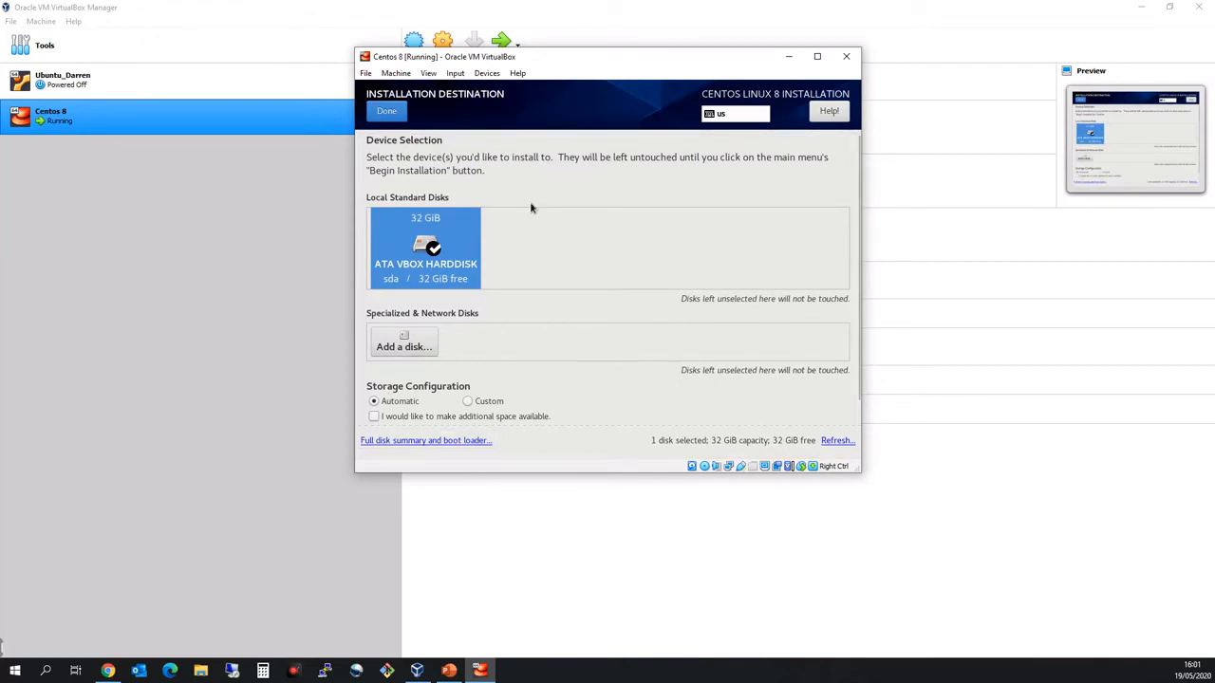
click(386, 118)
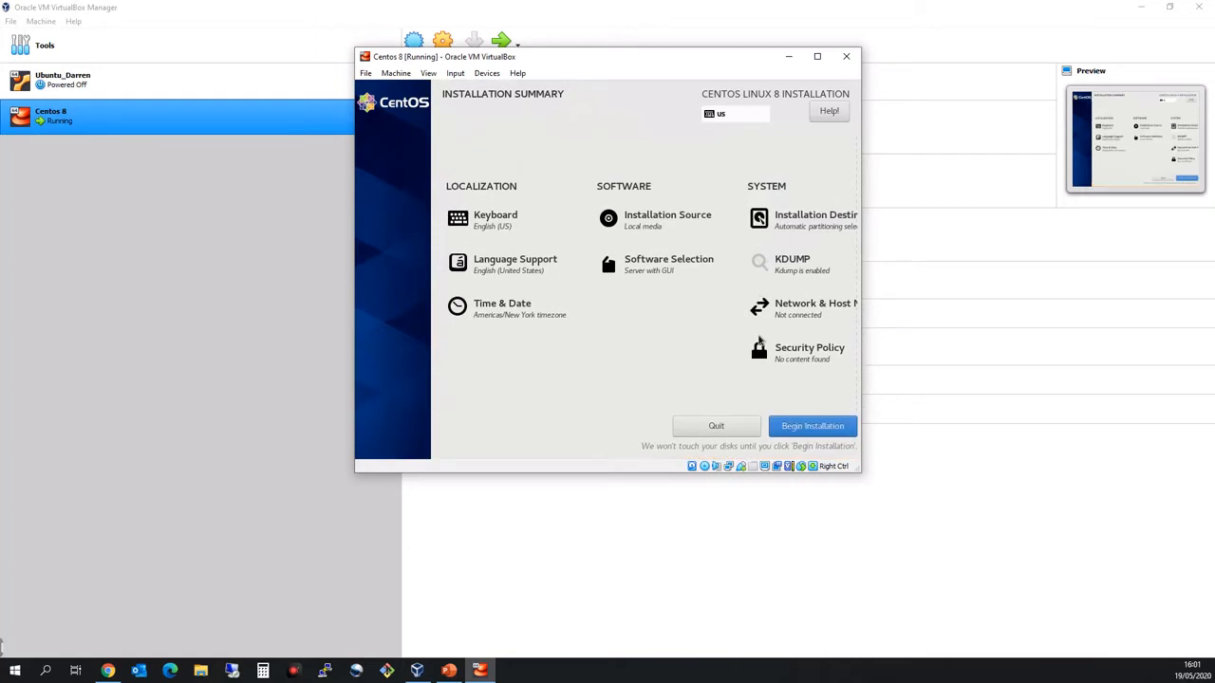
Begin the installation, then enter and confirm the root password, accepting it despite its weak rating.
click(807, 432)
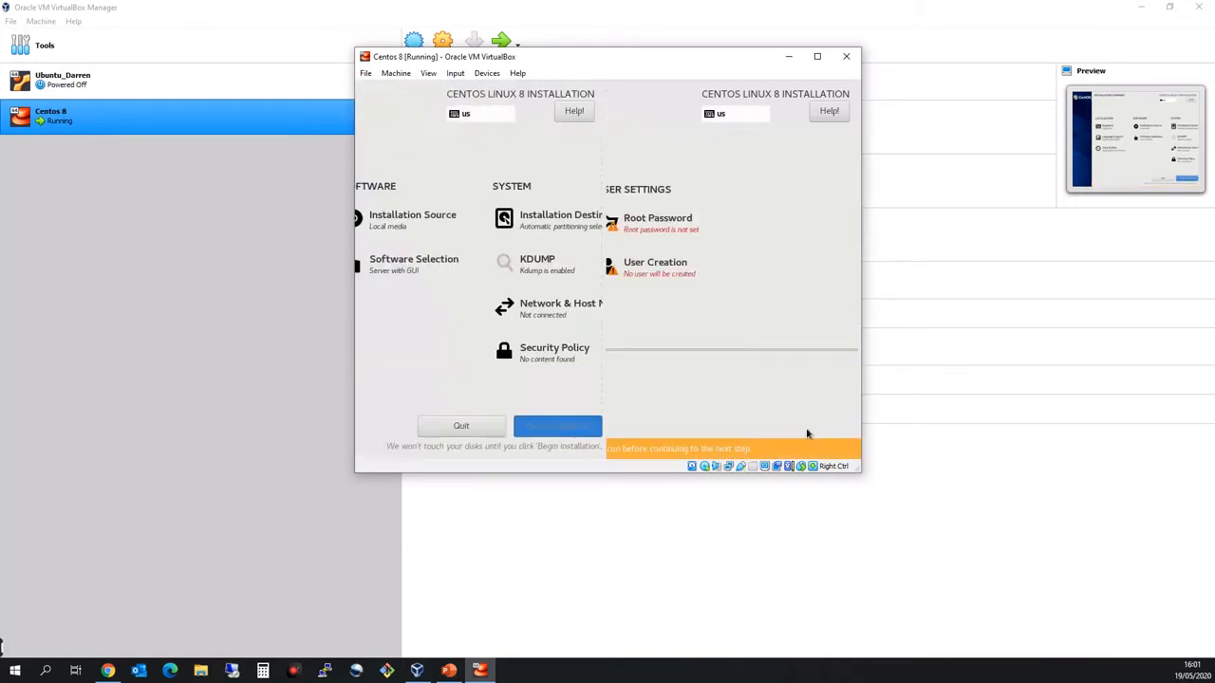
click(652, 226)
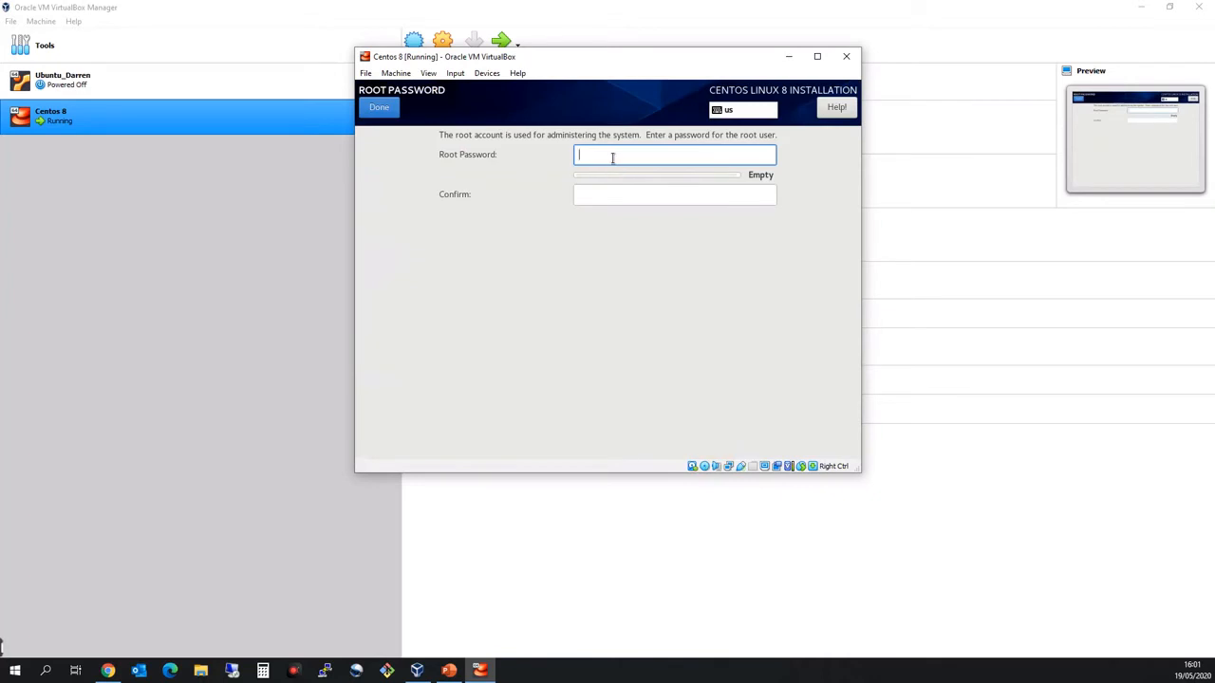
text(*******)
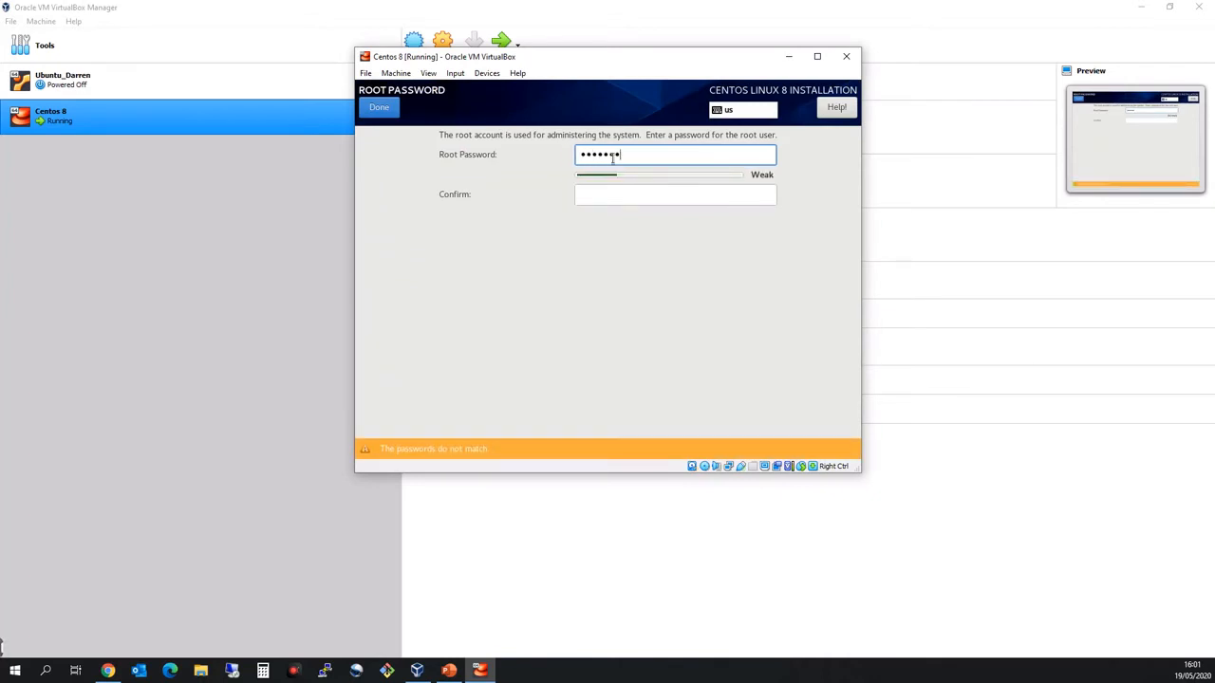
key(Tab)
text(*******)
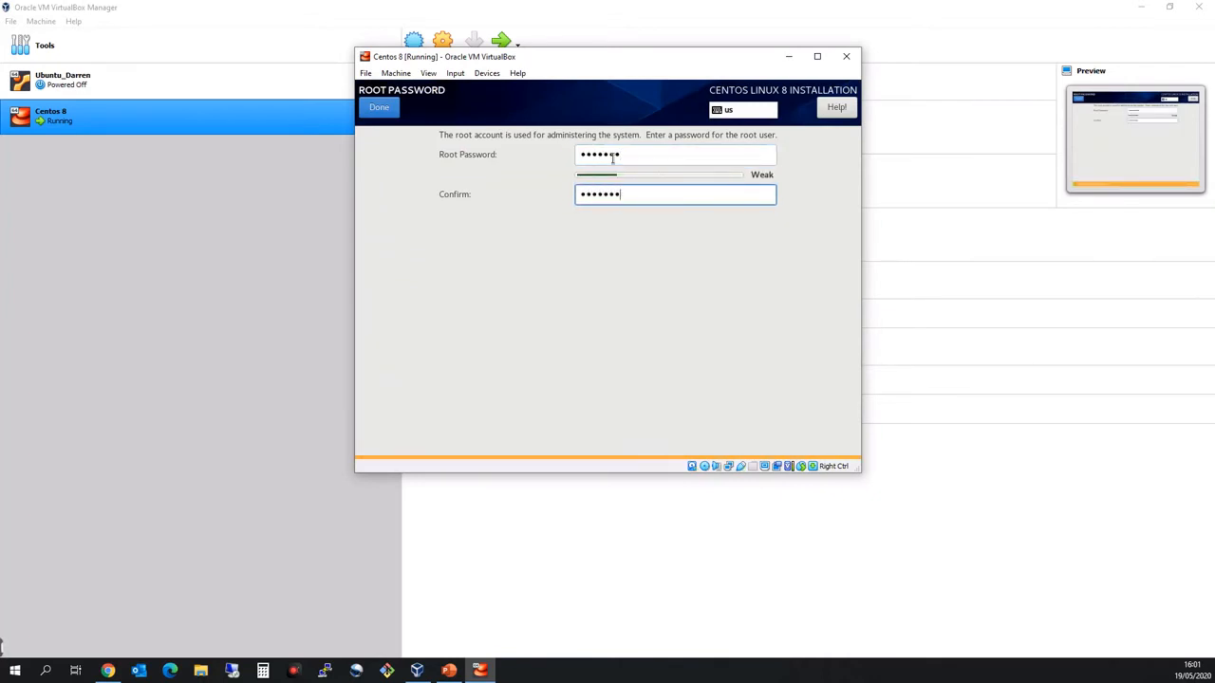
click(377, 108)
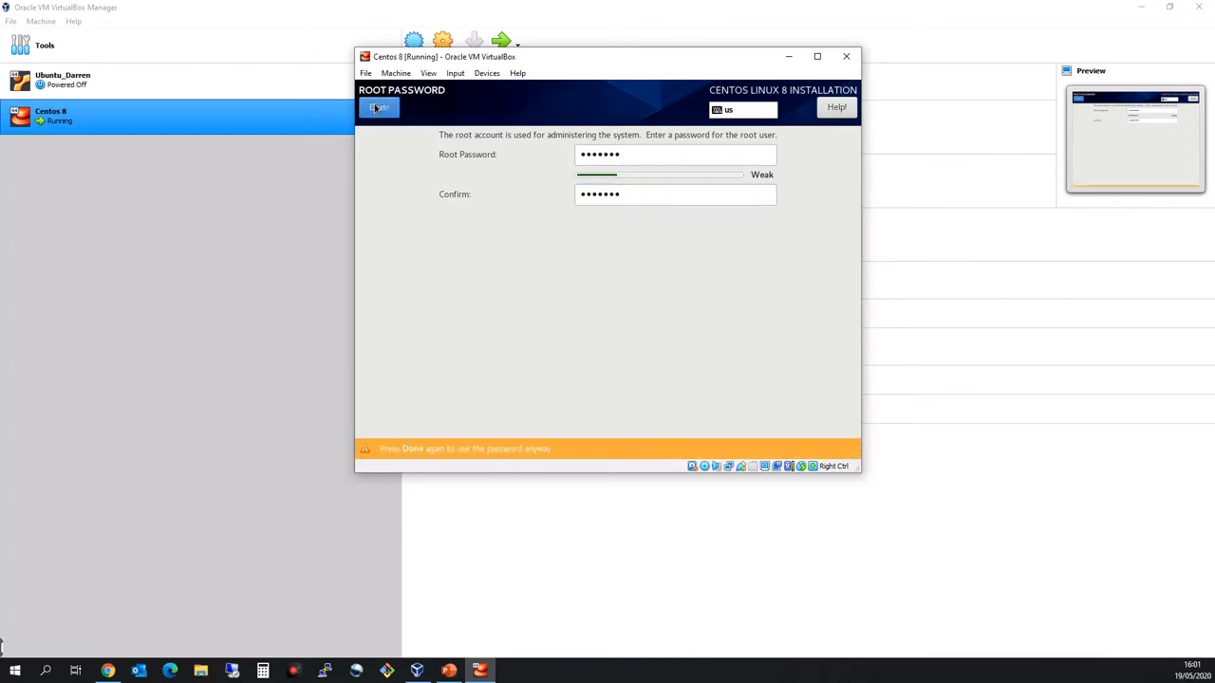
click(378, 107)
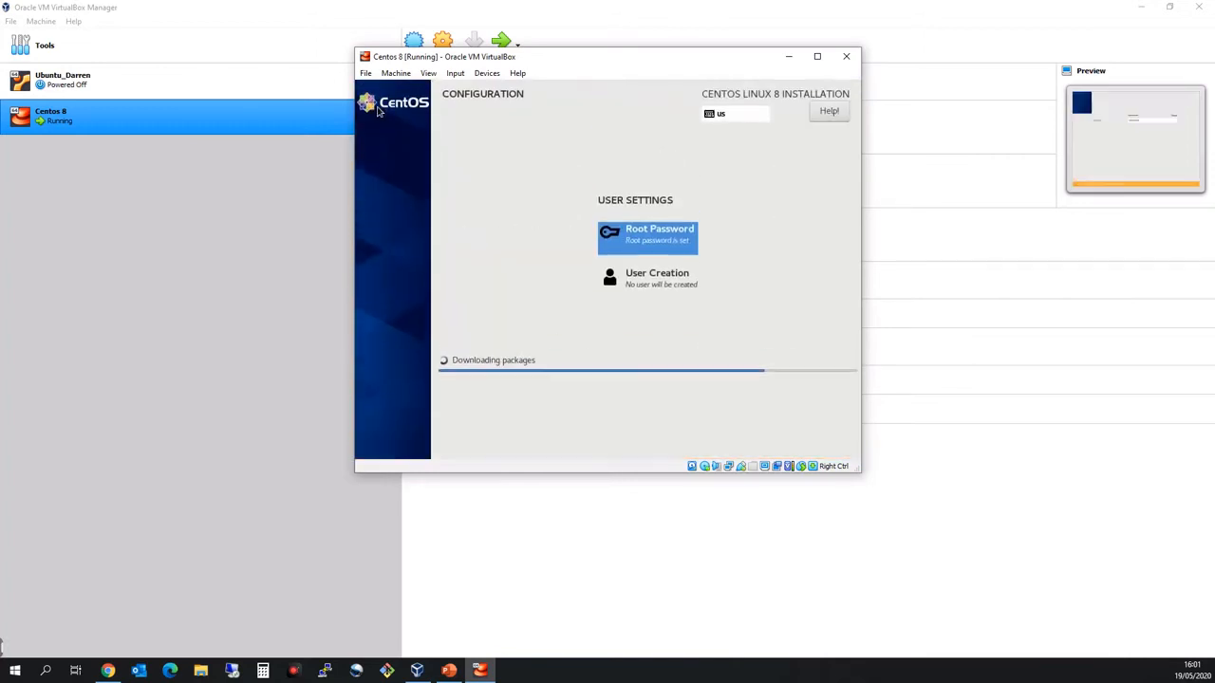
Start creating a user account, enter the user's full name, and make this user administrator.
click(612, 284)
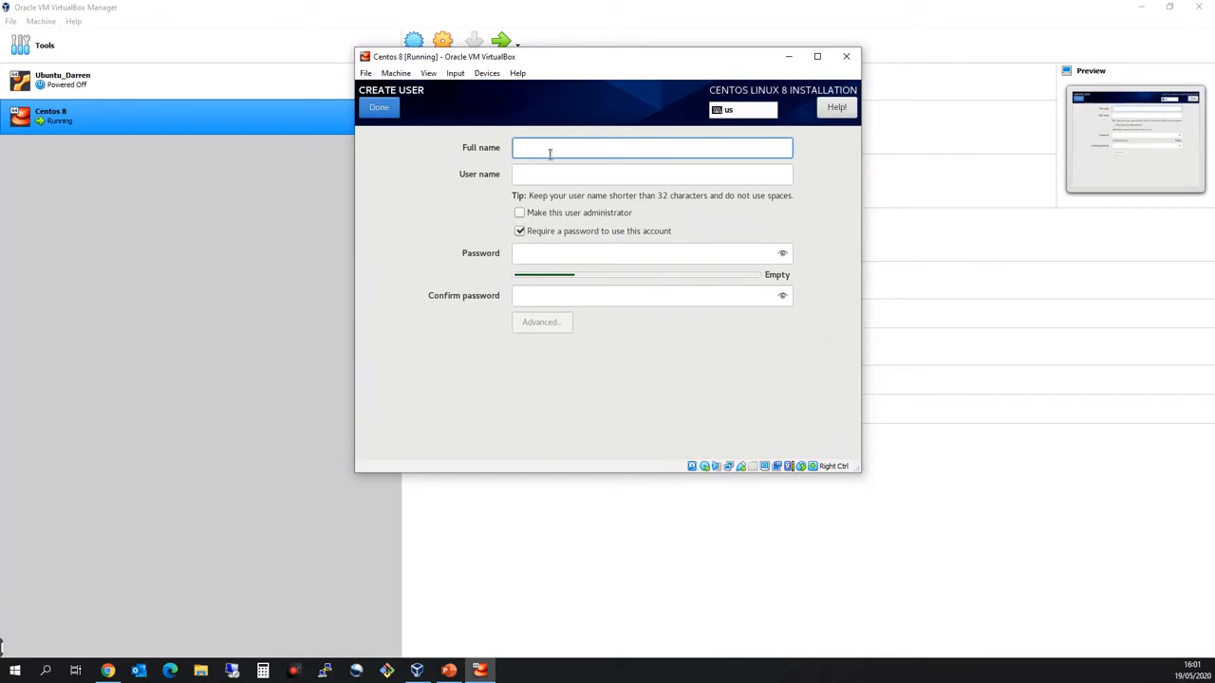
text(darren)
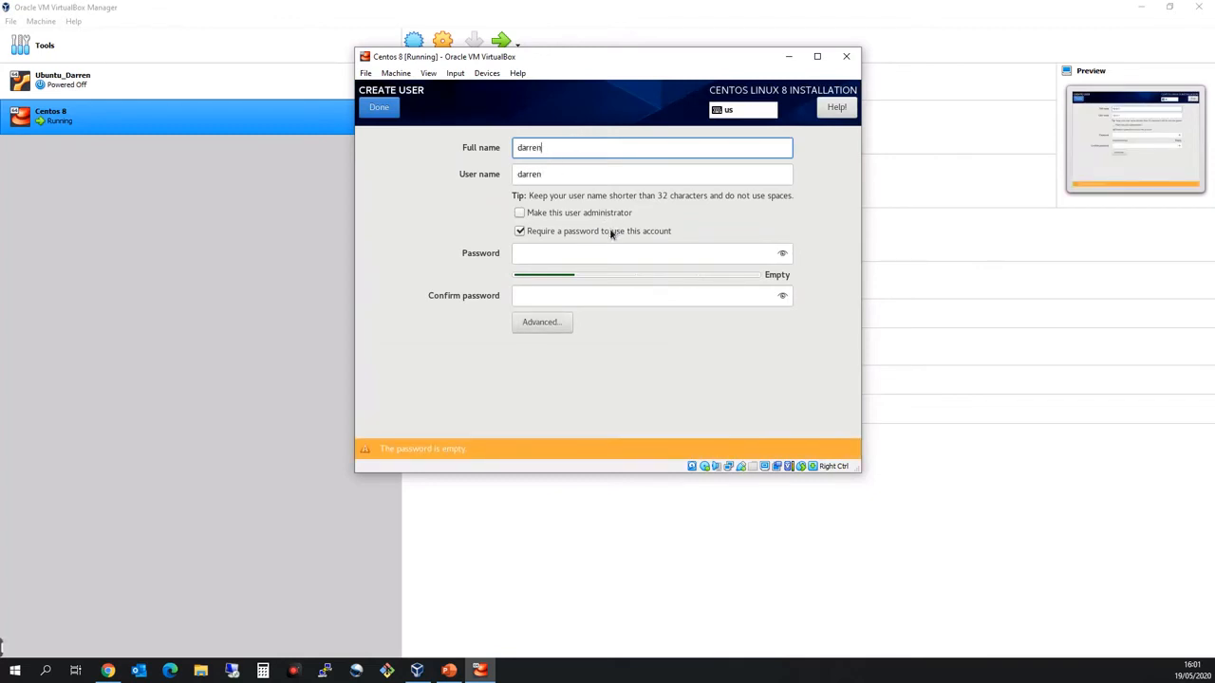
click(597, 252)
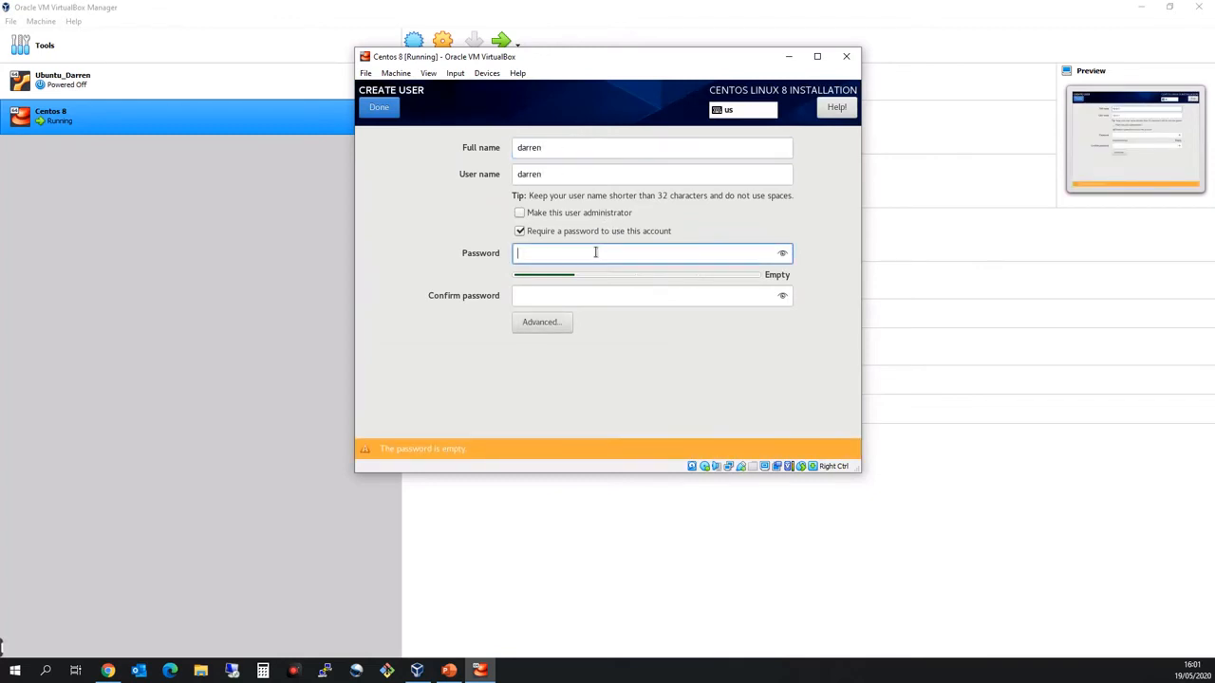
click(521, 215)
Enter and confirm the new user's password and try to save the account.
click(545, 252)
text(centos8)
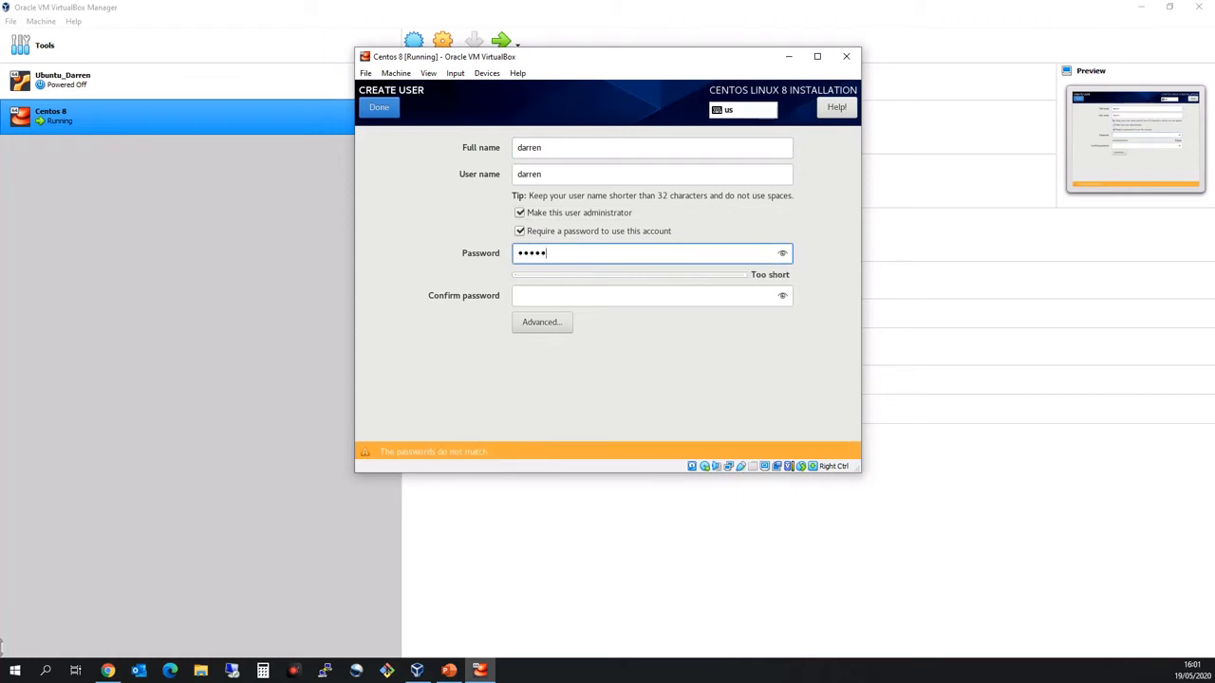
key(Tab)
text(en)
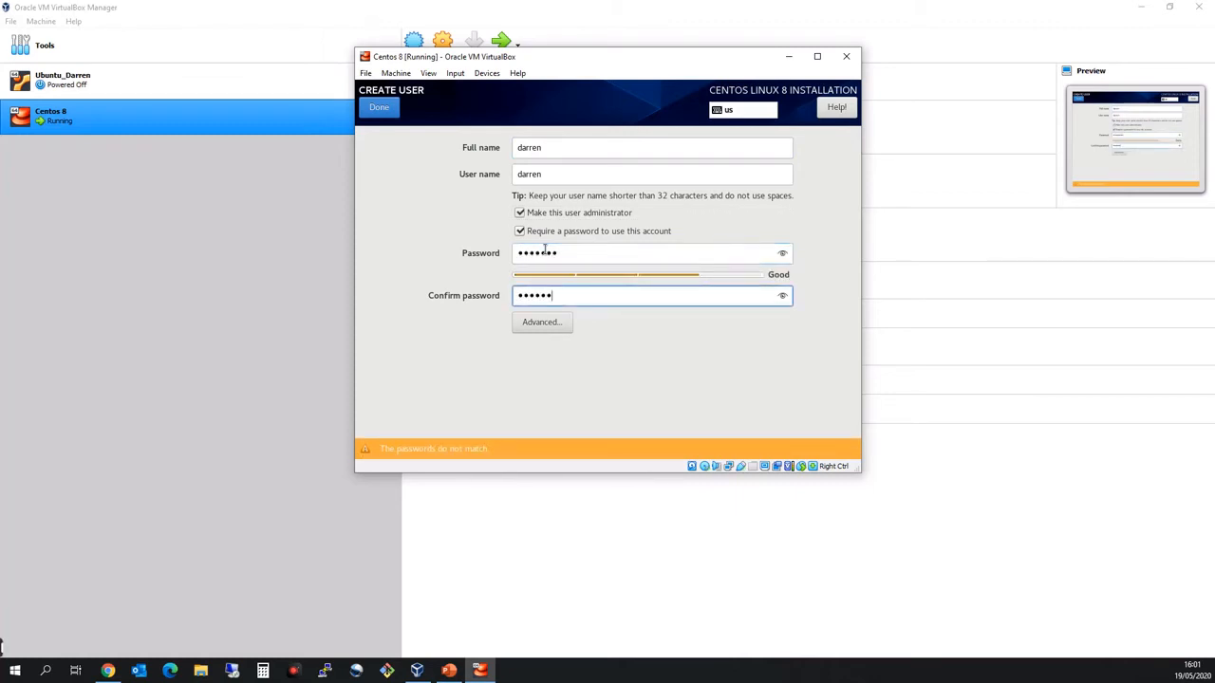
click(373, 113)
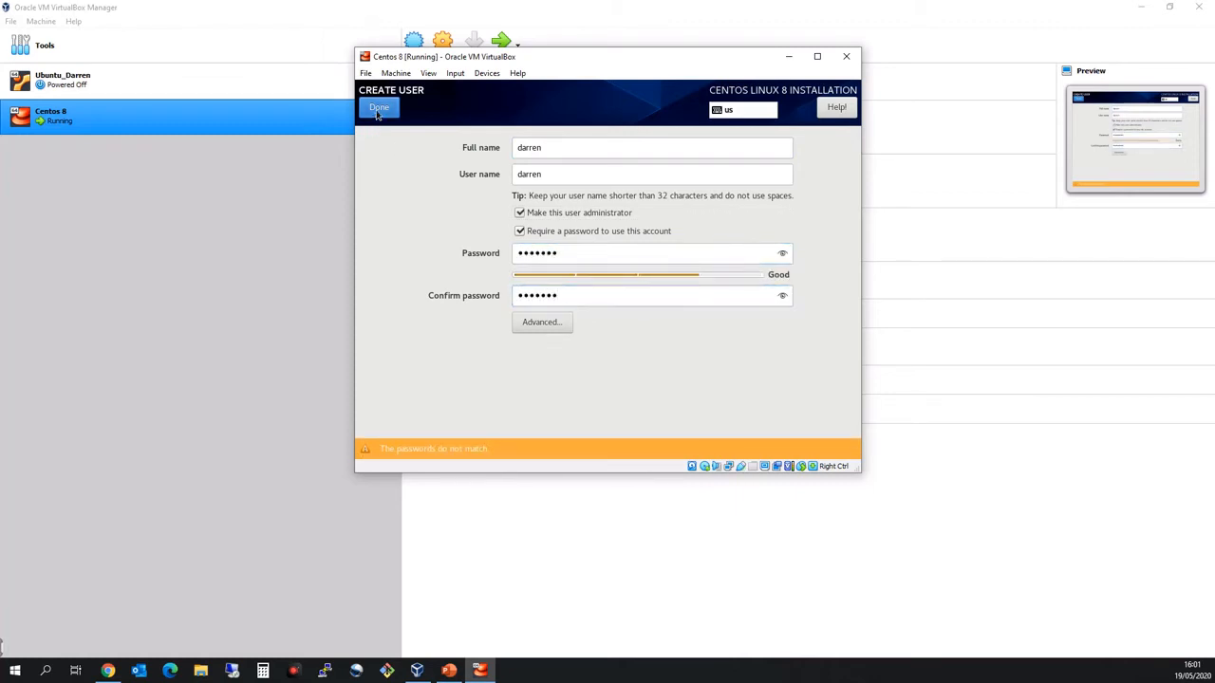
Re-enter the new user's password to match the confirmation and save the account despite the weak password.
drag(594, 254, 444, 250)
text(•••••••)
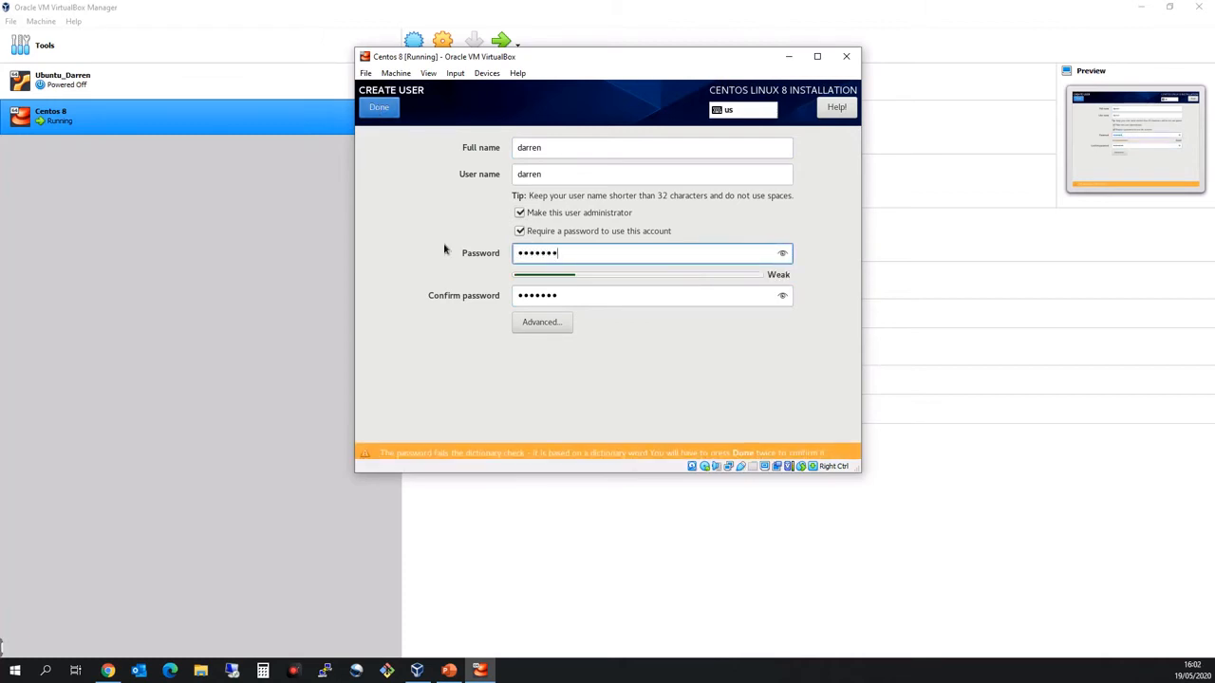
click(397, 112)
click(396, 112)
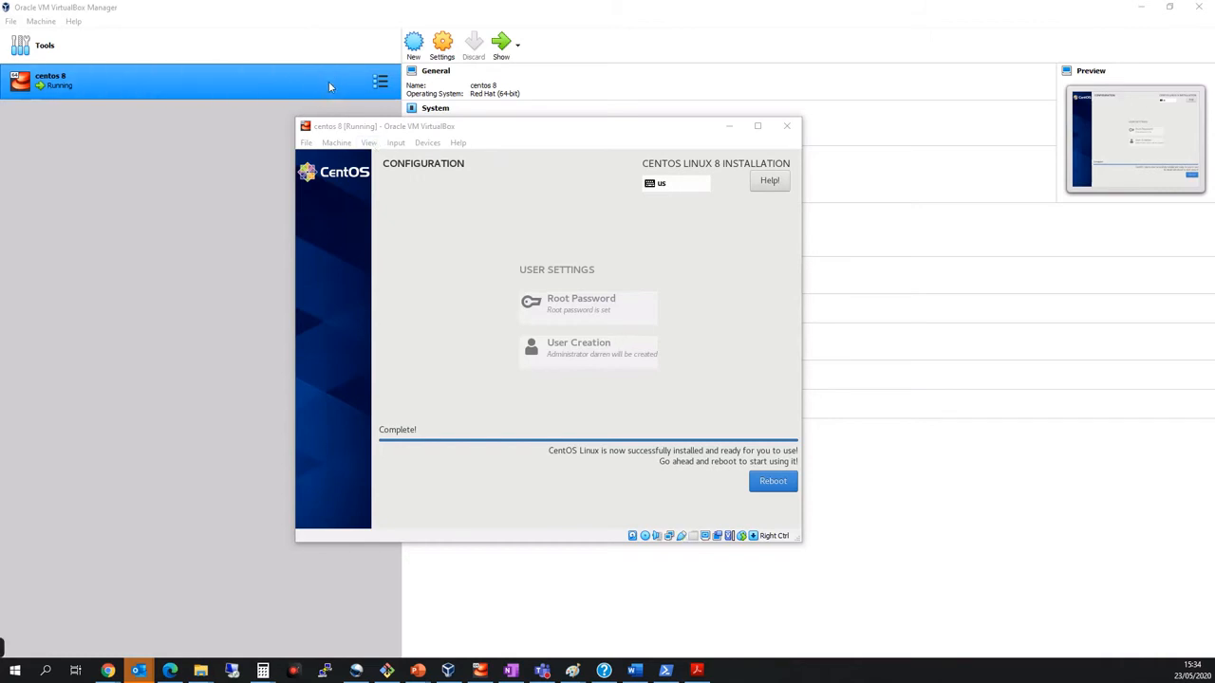
Remove the CentOS-8.1.1911-x86_64-dvd1 ISO from the optical drive in the centos 8 storage settings.
click(443, 48)
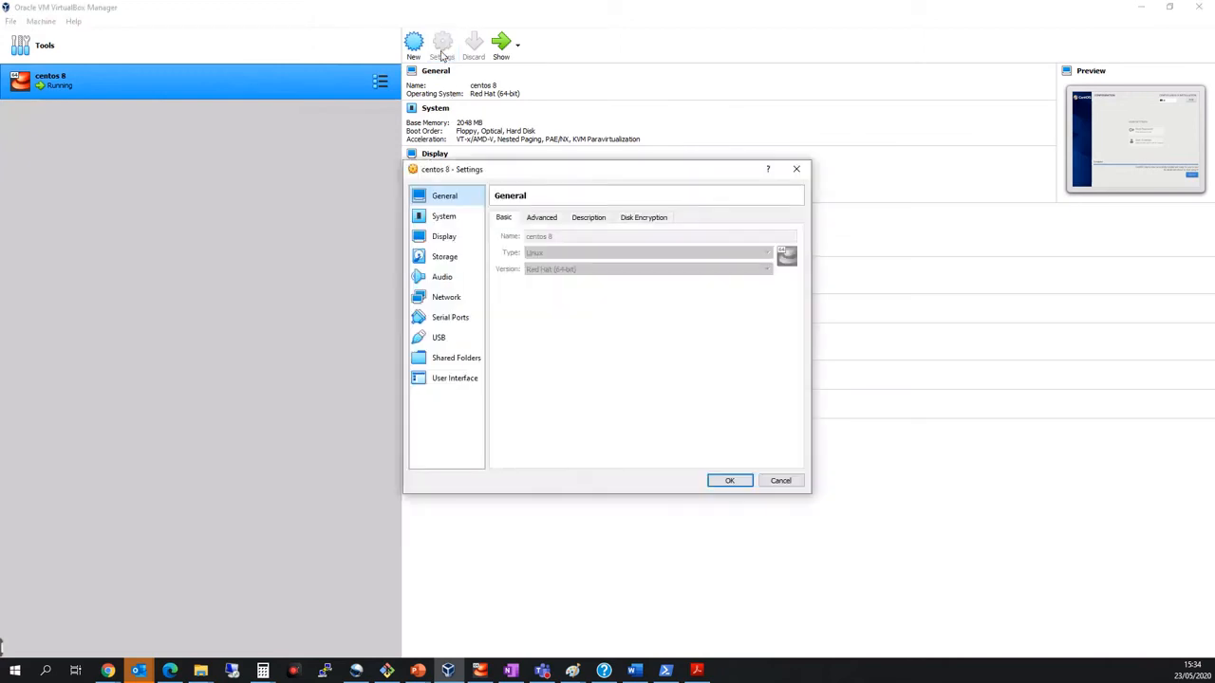
click(447, 263)
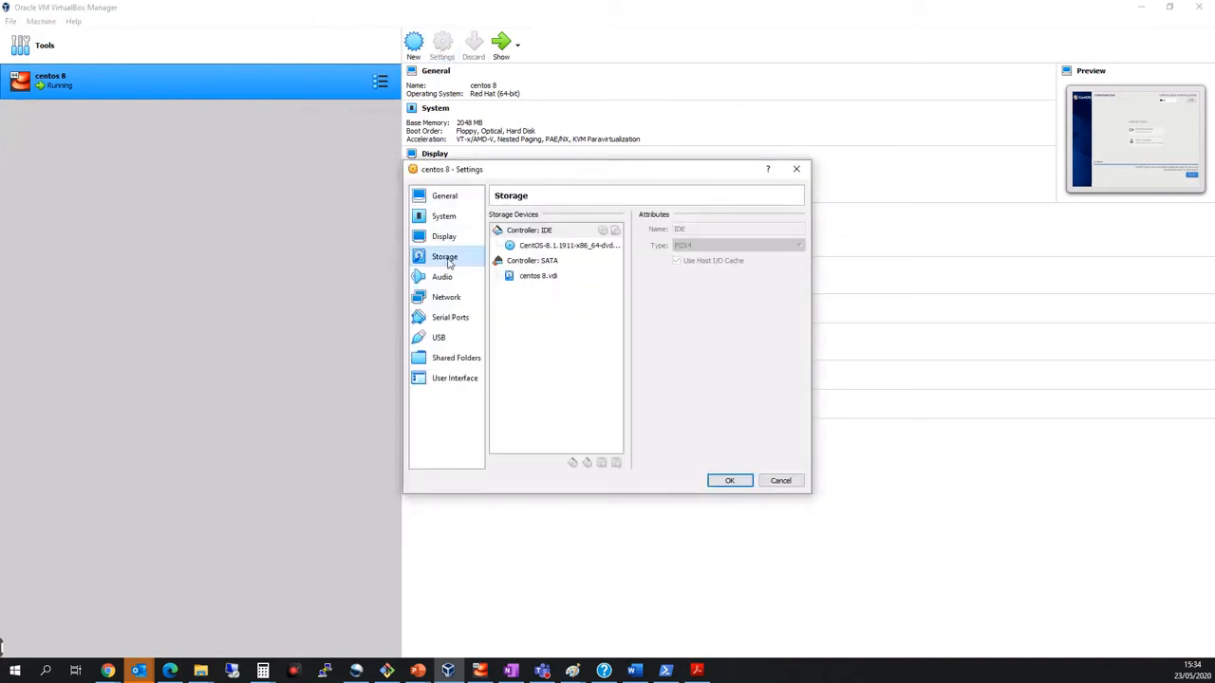
click(562, 247)
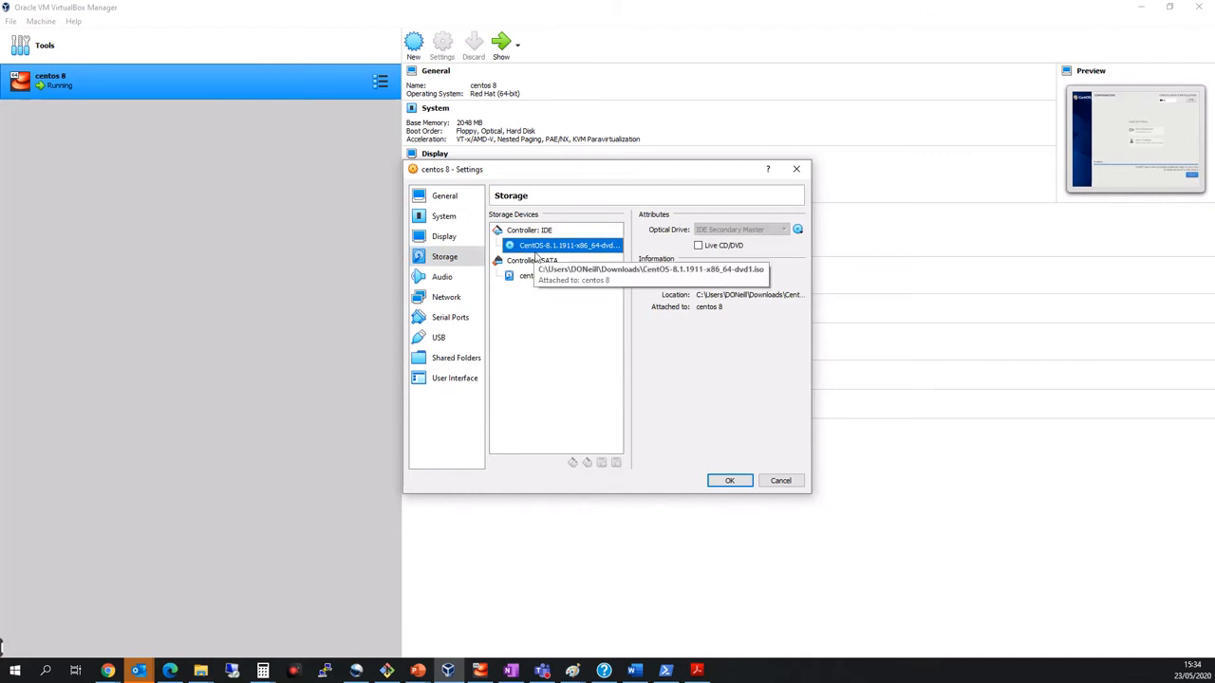
click(799, 231)
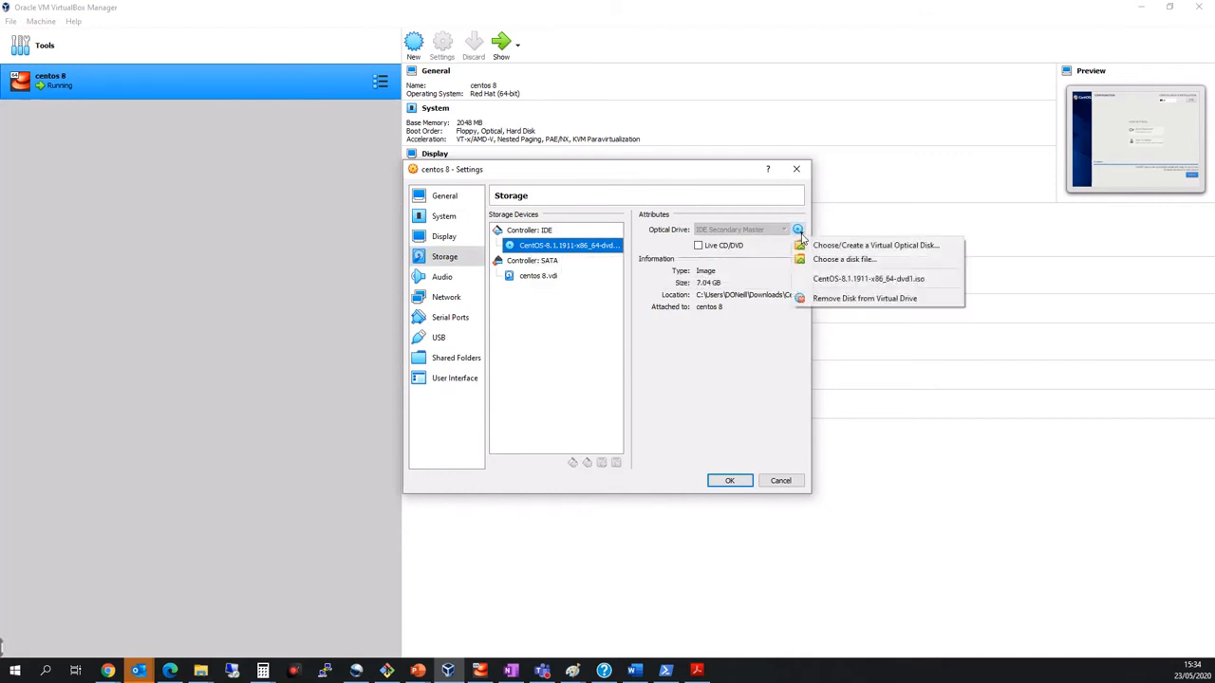
click(835, 300)
click(732, 482)
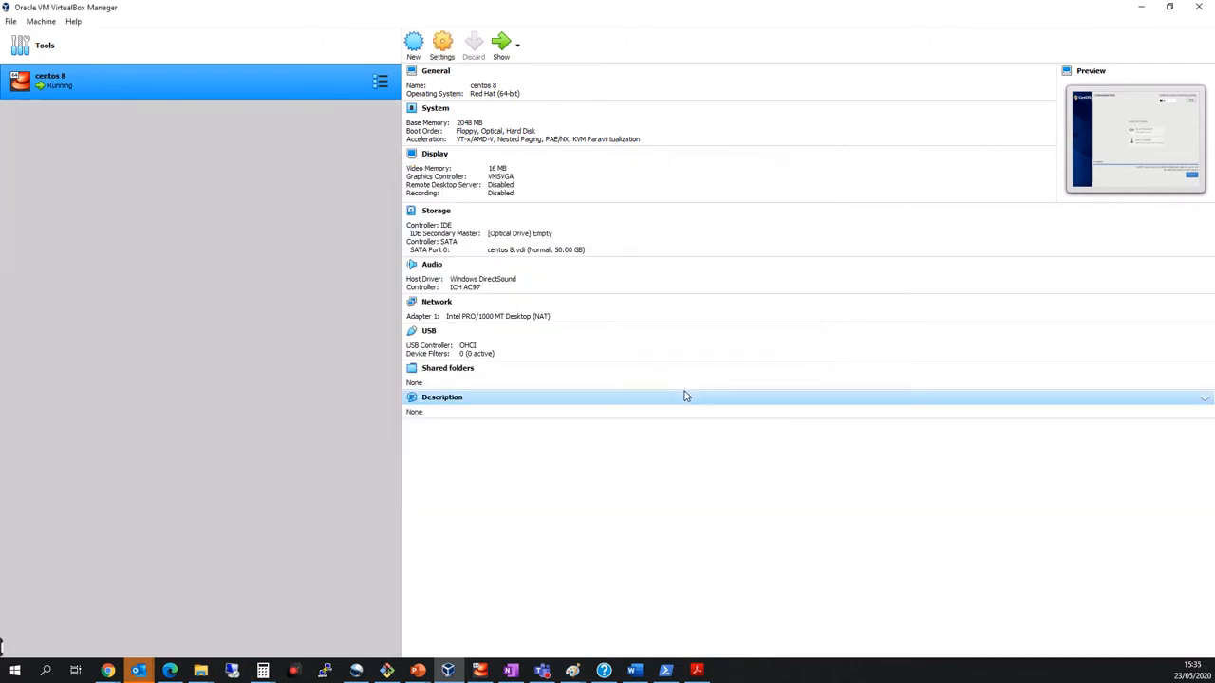
Bring the running centos 8 virtual machine window to the front and move it slightly higher.
click(463, 670)
click(464, 670)
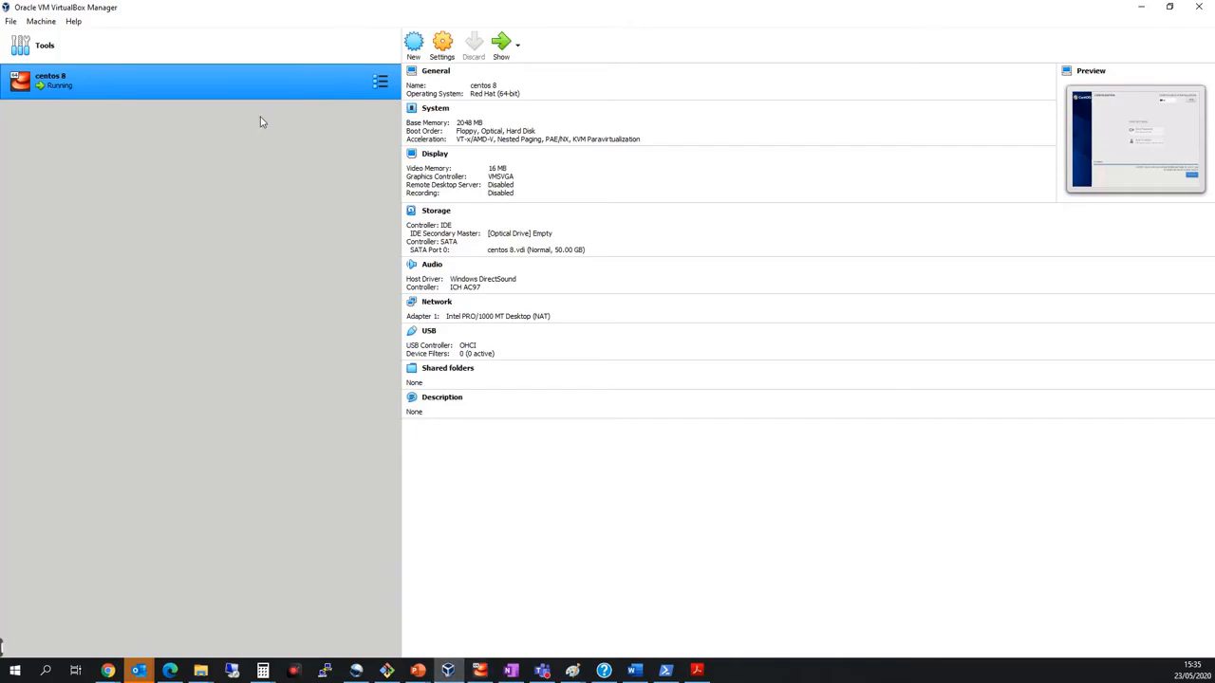
double_click(254, 80)
drag(625, 128, 629, 91)
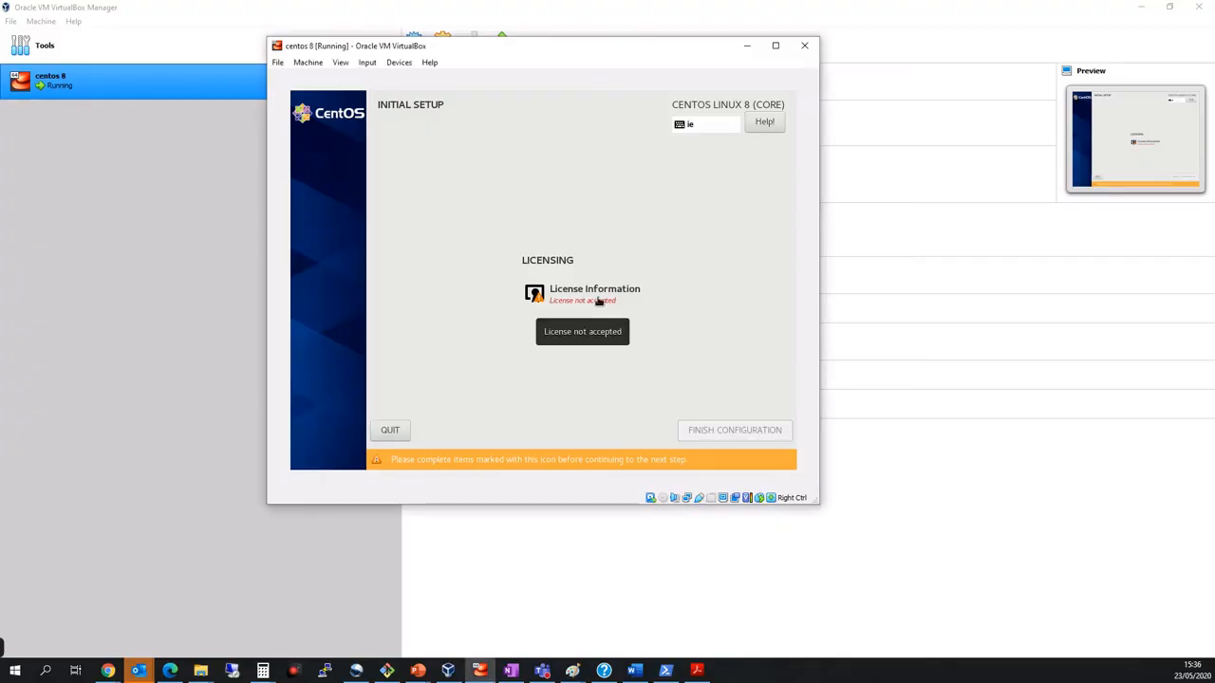
Accept the CentOS 8 license agreement in the initial setup and finish the configuration.
click(599, 300)
click(335, 410)
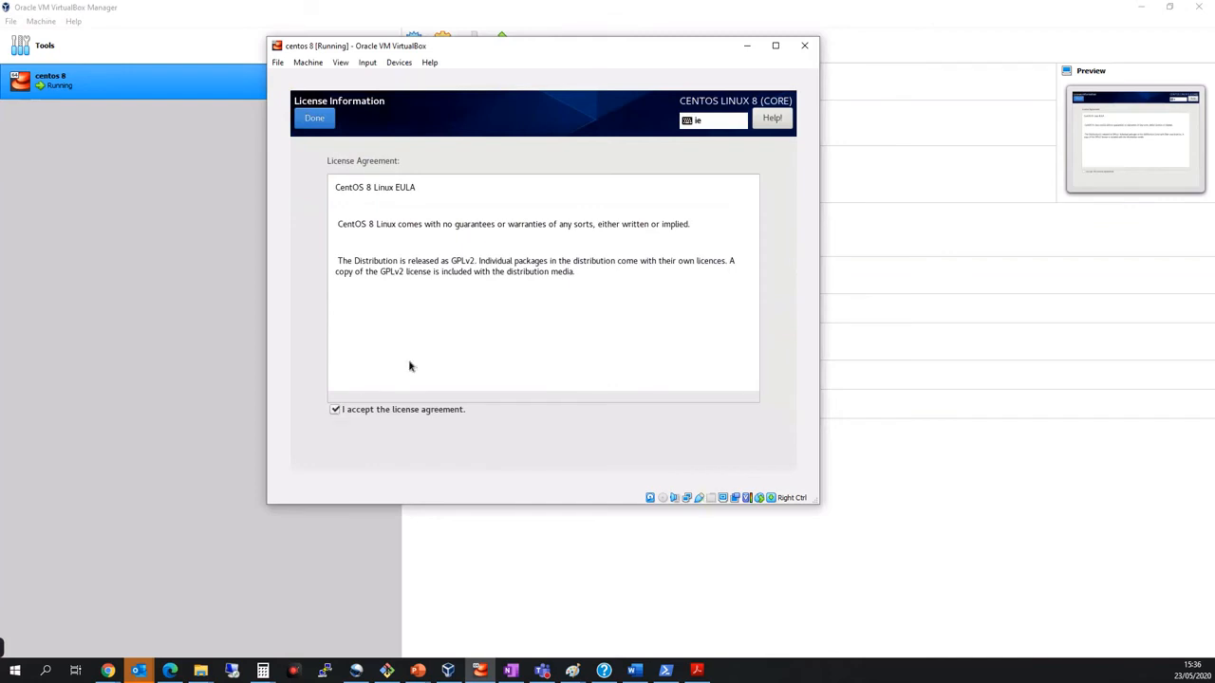
click(314, 118)
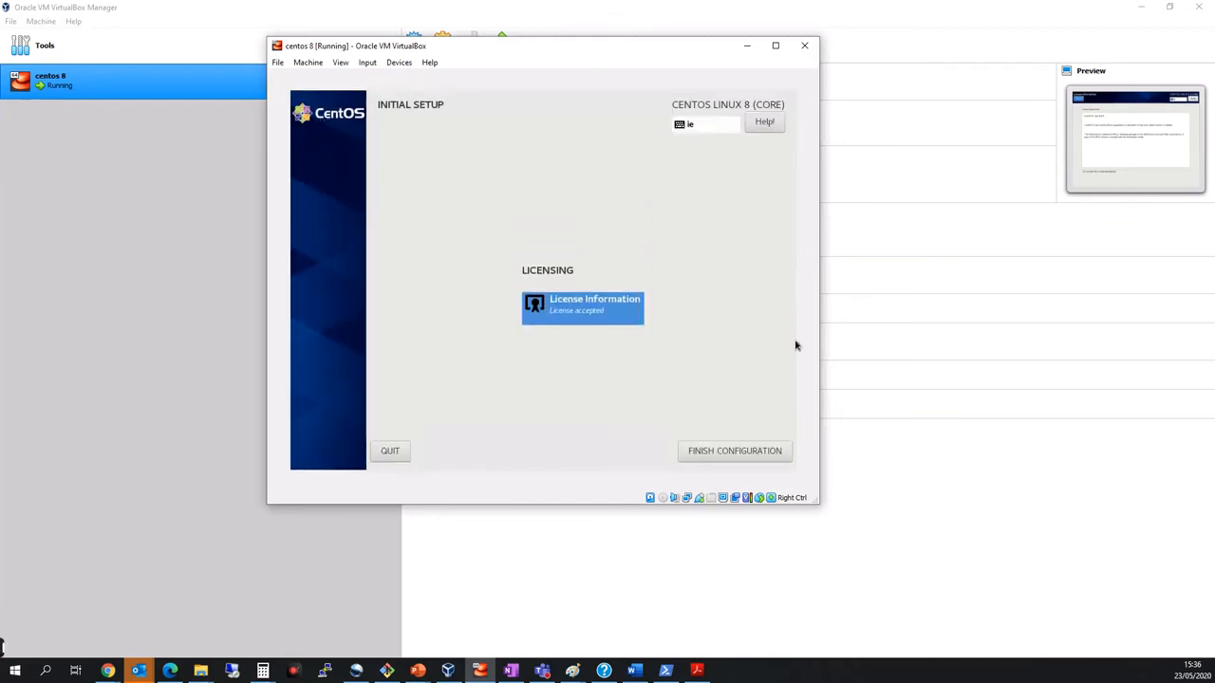
click(732, 452)
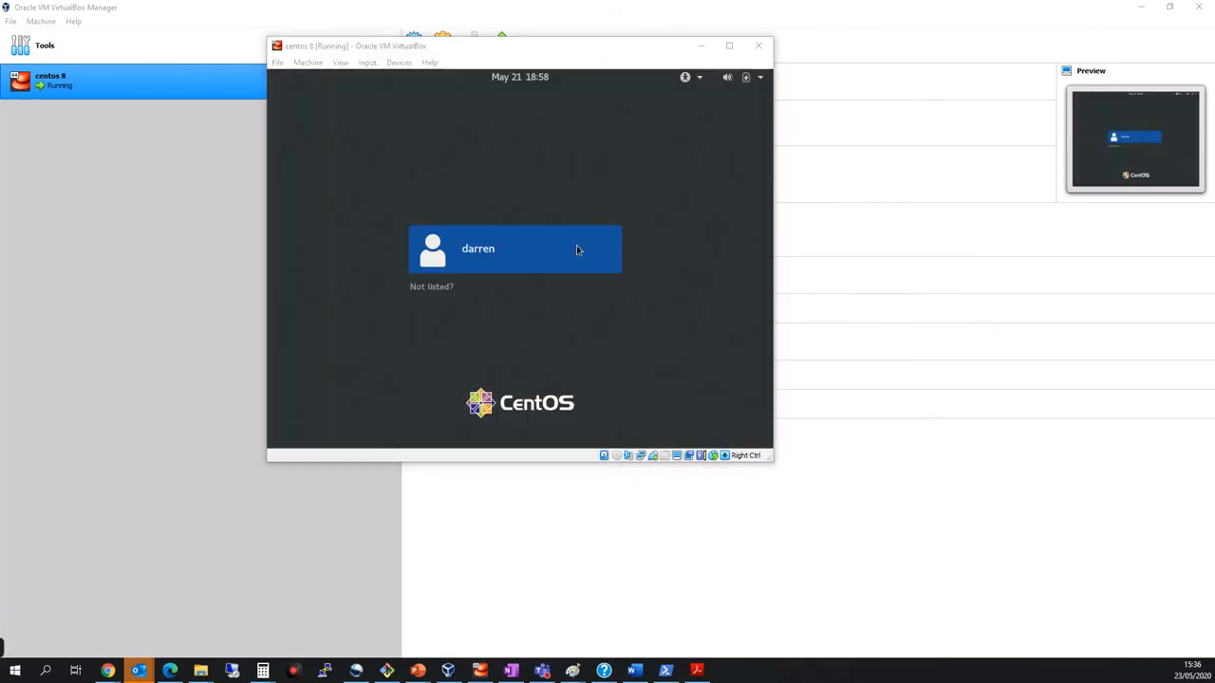
Sign in to CentOS with the listed user account by entering its password.
click(507, 260)
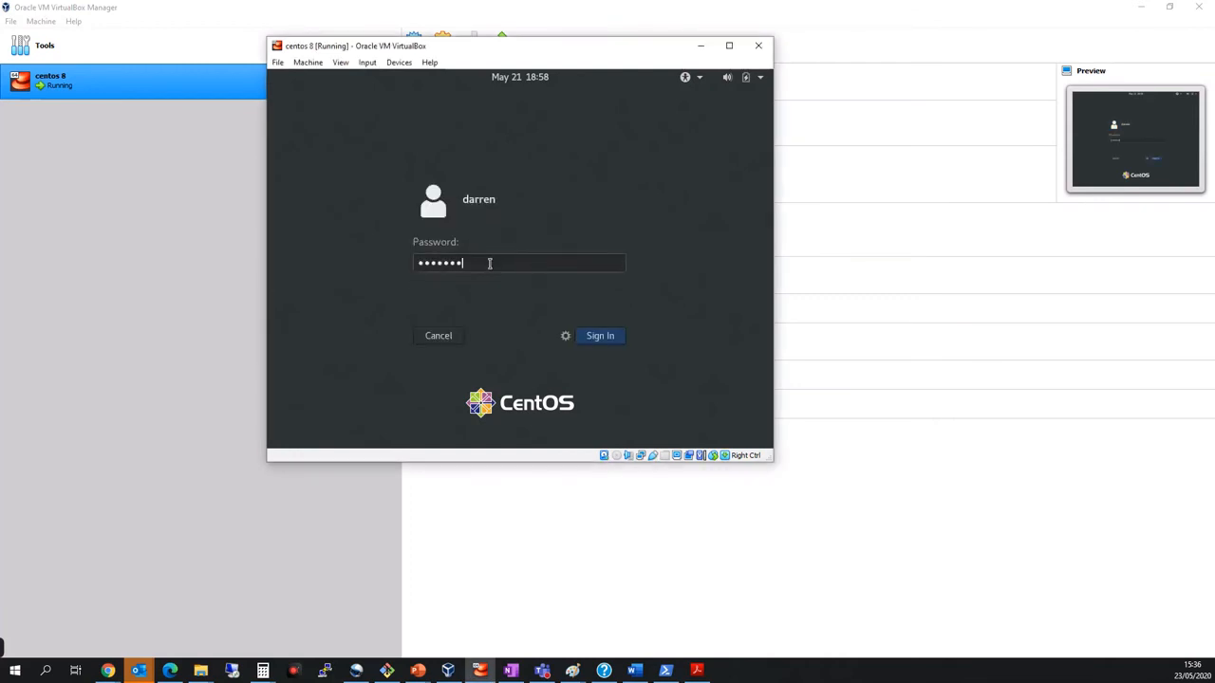
key(Return)
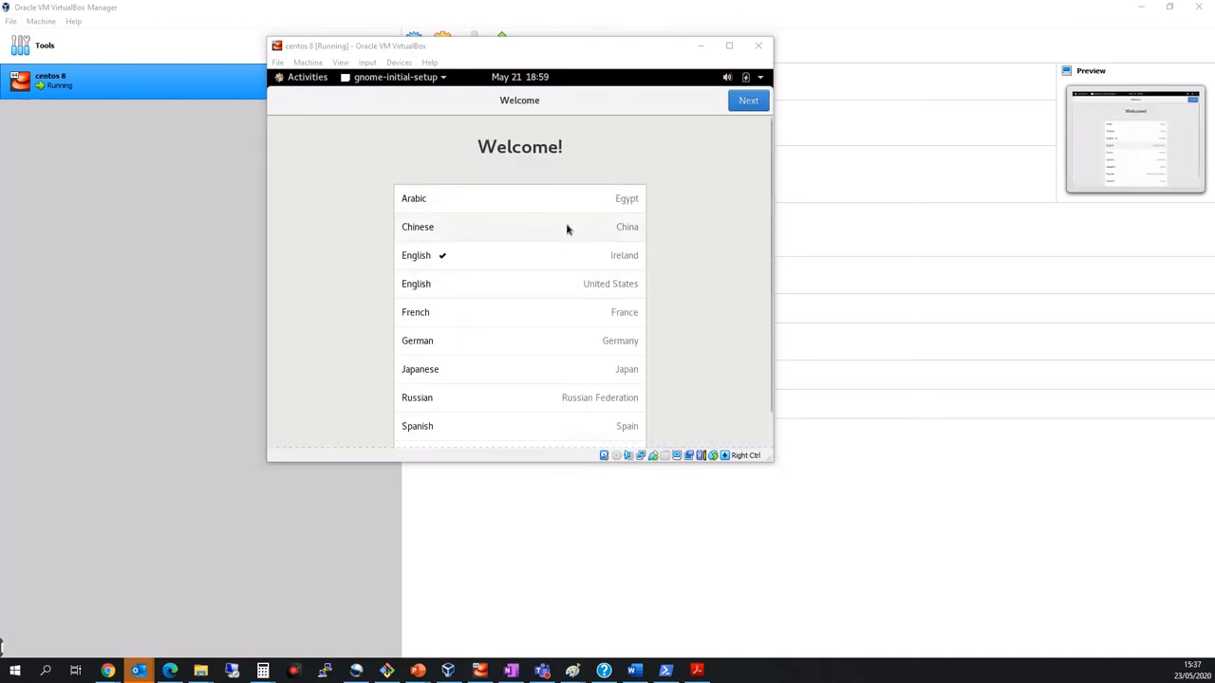
Accept English (Ireland) and the Irish keyboard layout in the welcome setup, and turn off Location Services.
click(749, 101)
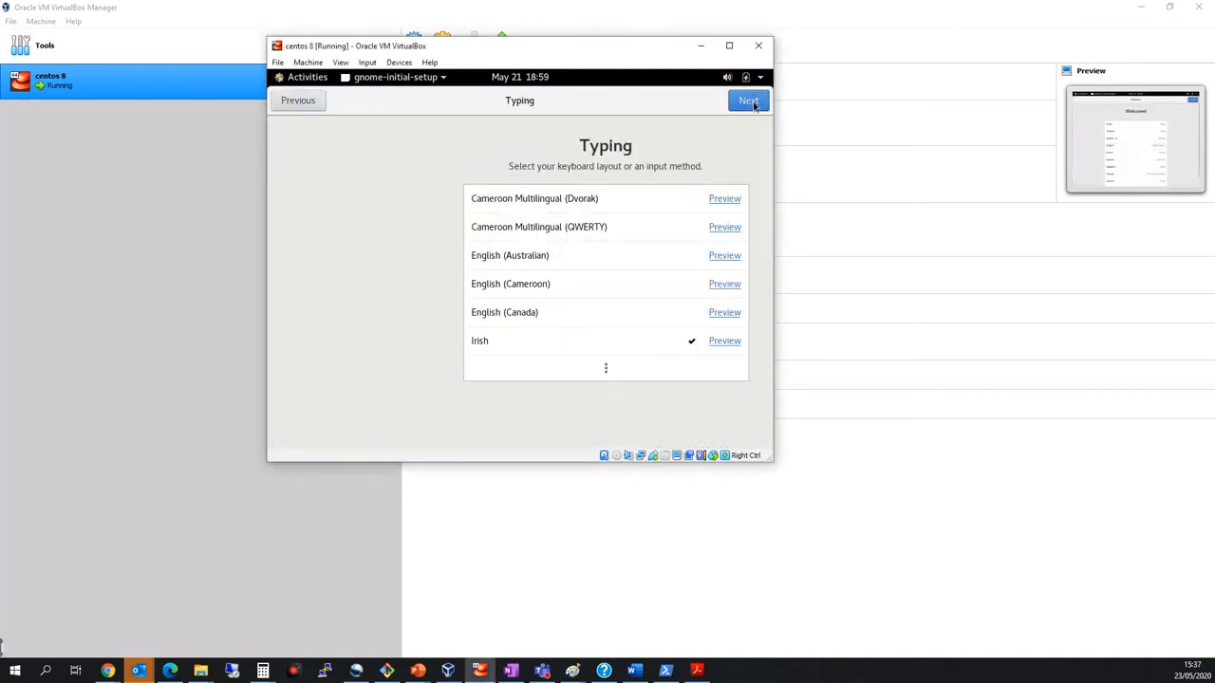
click(750, 104)
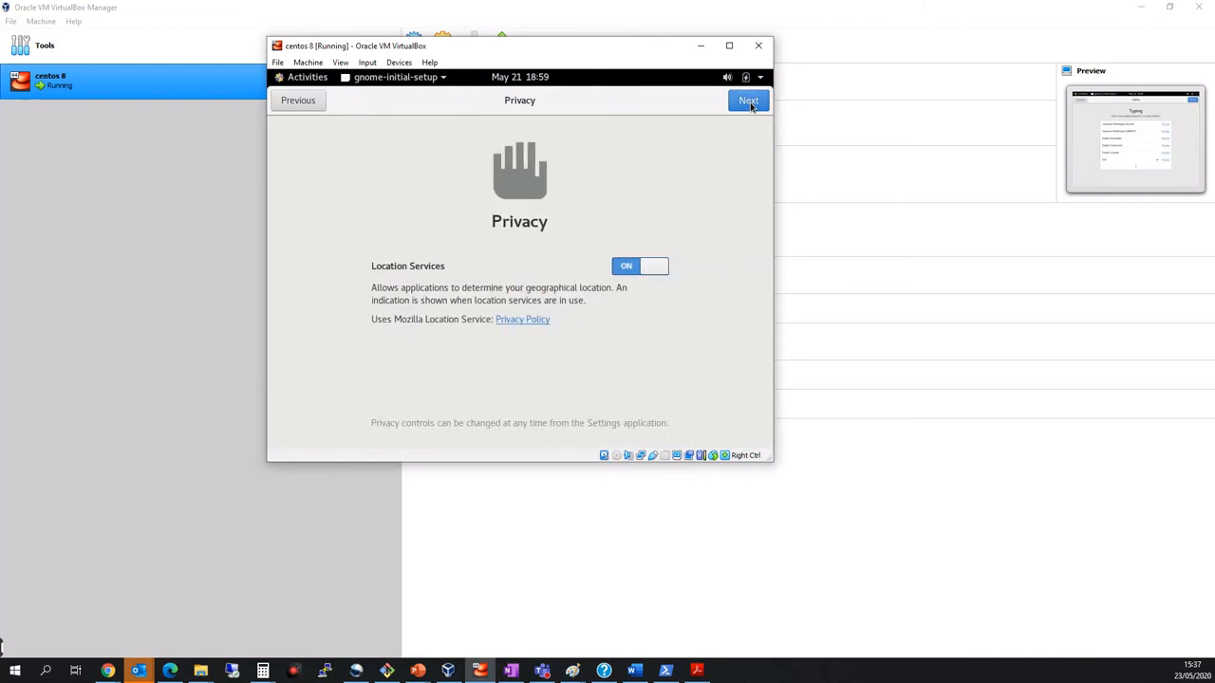
click(627, 269)
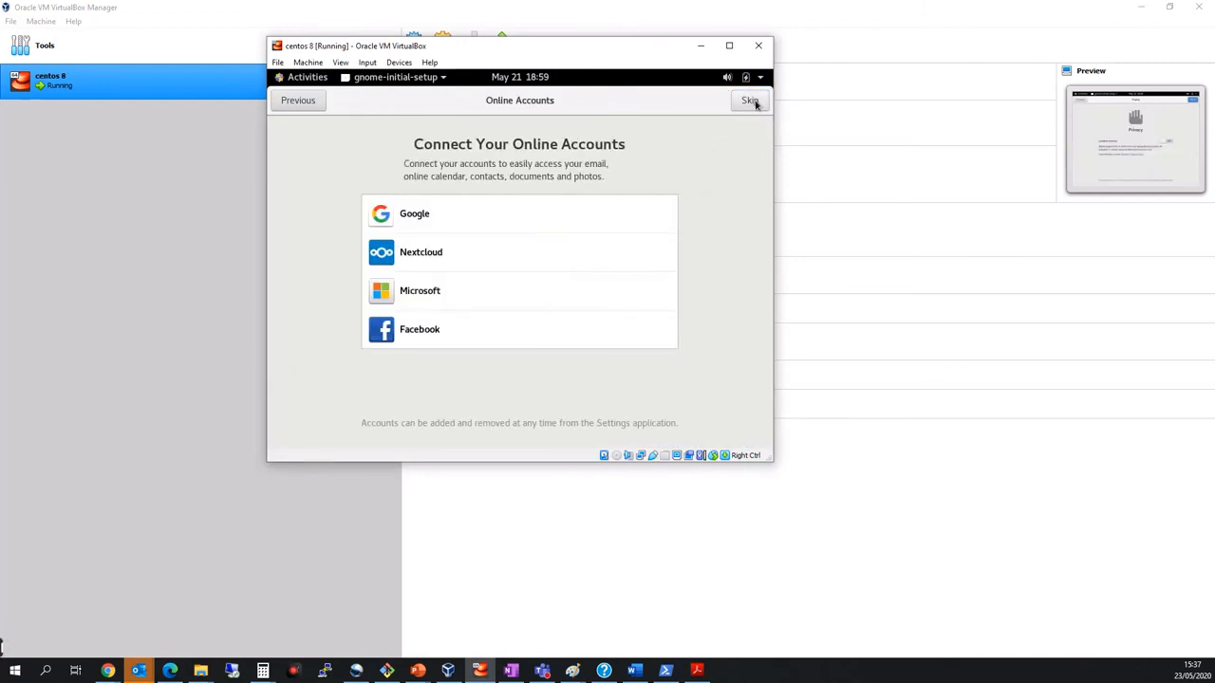
click(748, 101)
Finish the welcome setup without connecting any online accounts and close the Getting Started help window.
click(749, 103)
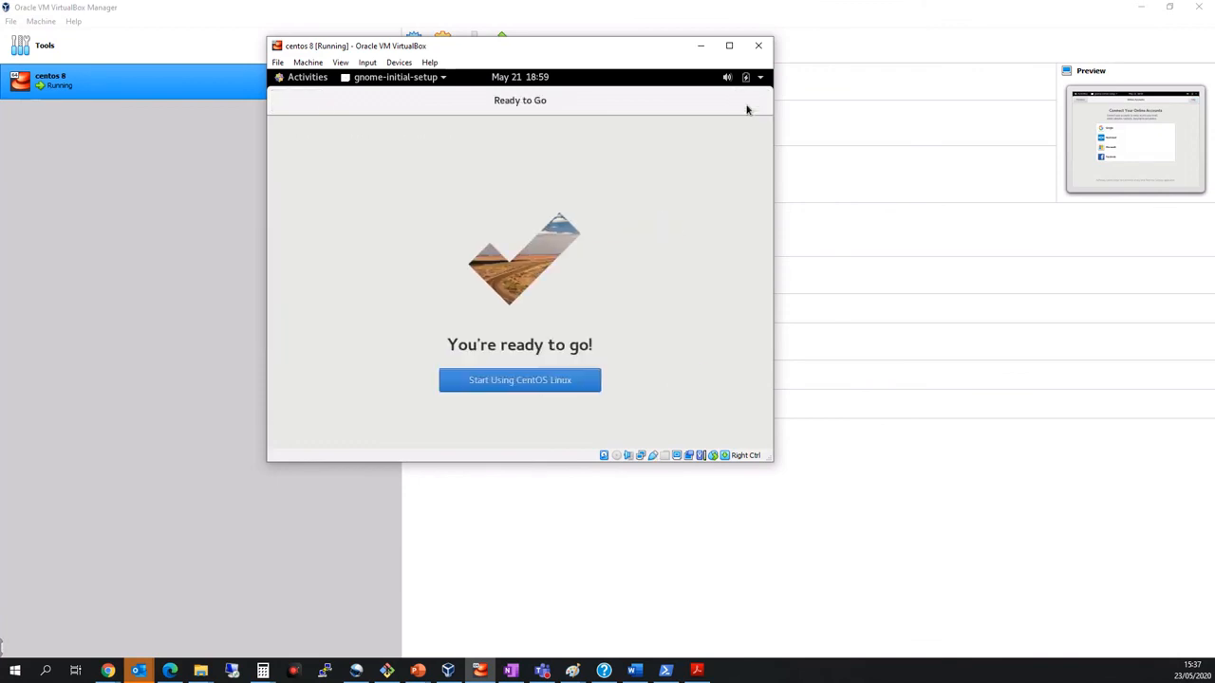
click(523, 380)
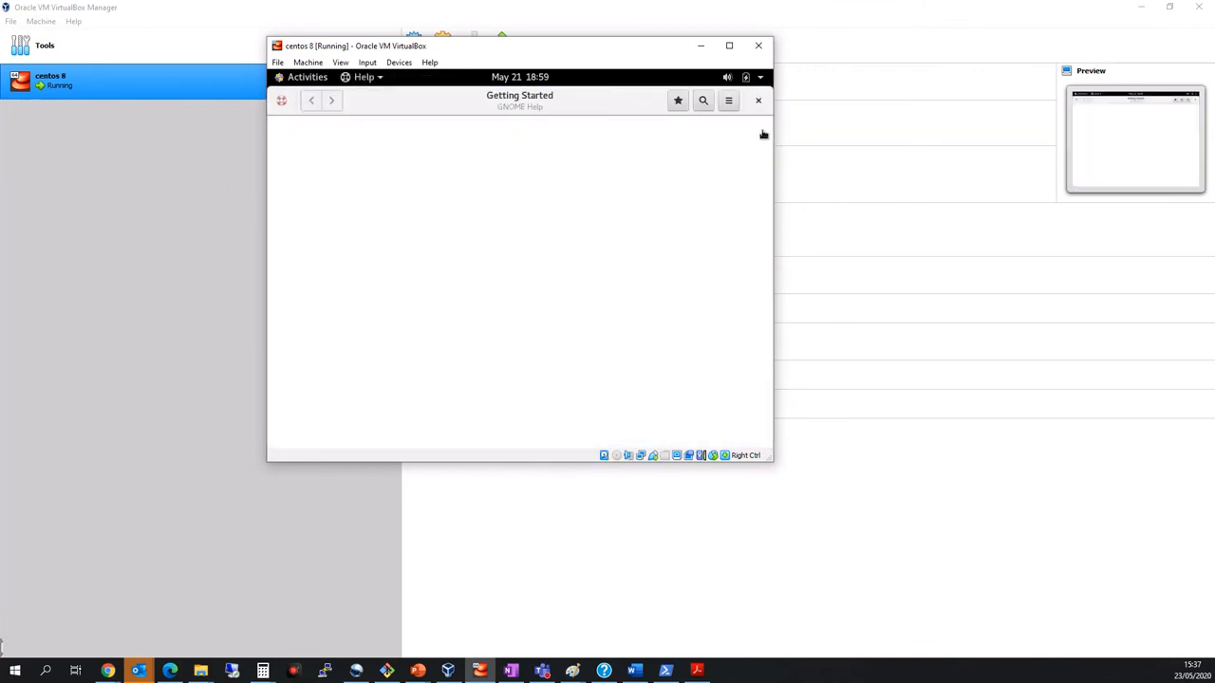
click(760, 100)
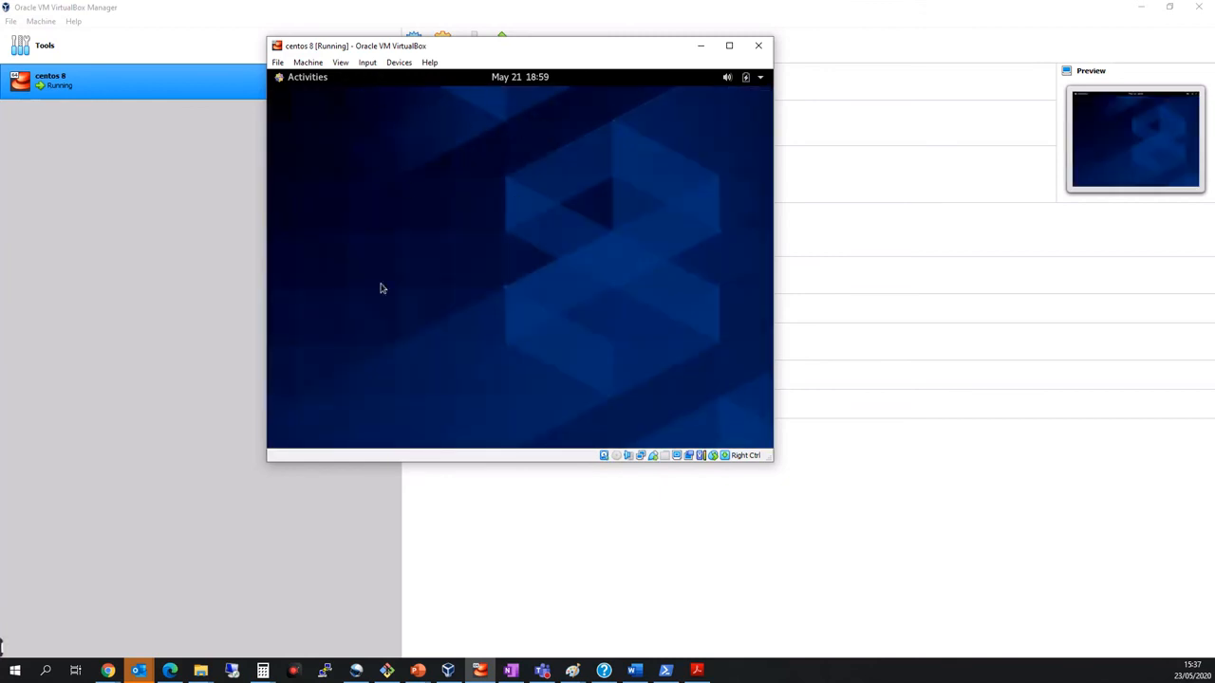